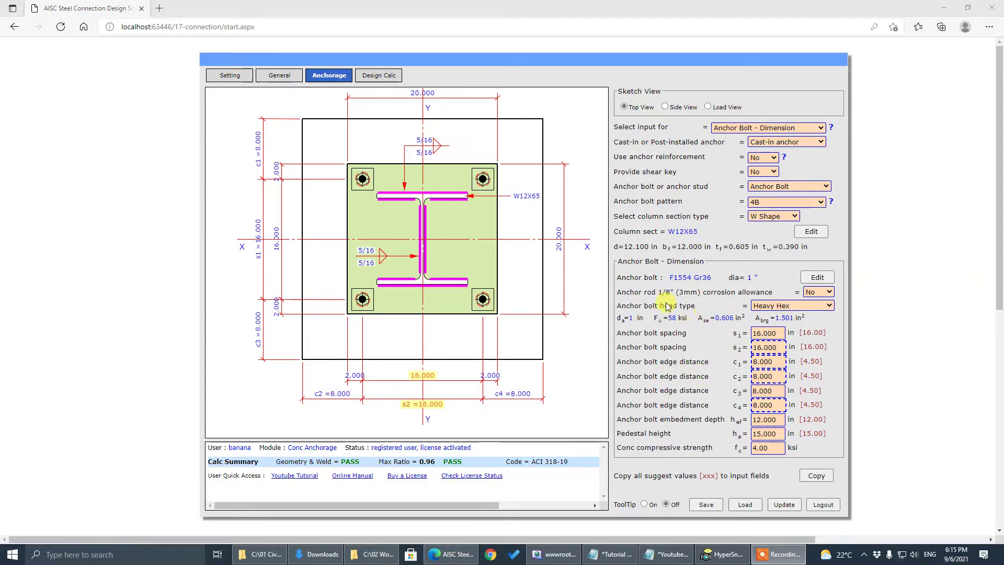
Set Provide shear key to Yes for the base plate.
left_click(700, 232)
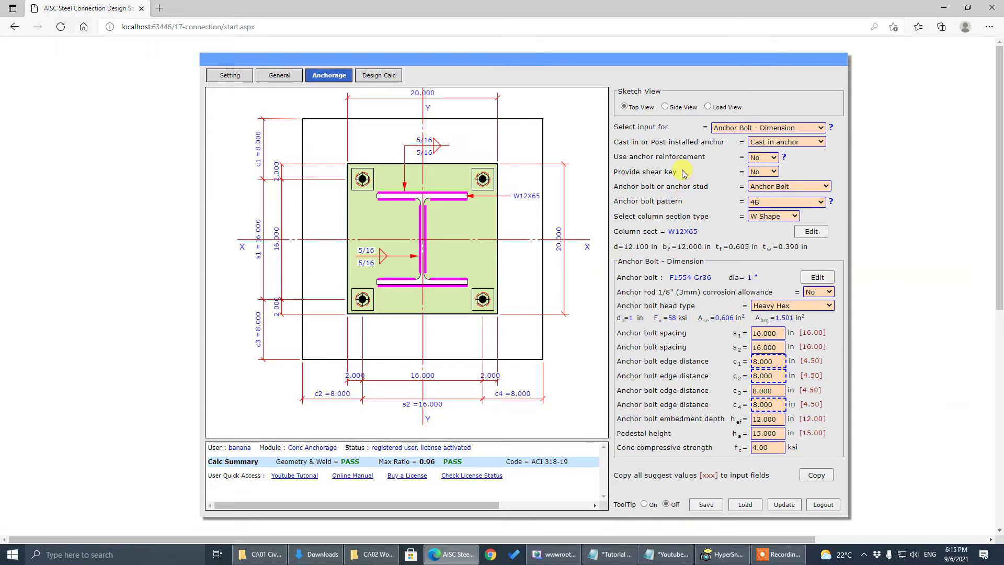
left_click(761, 171)
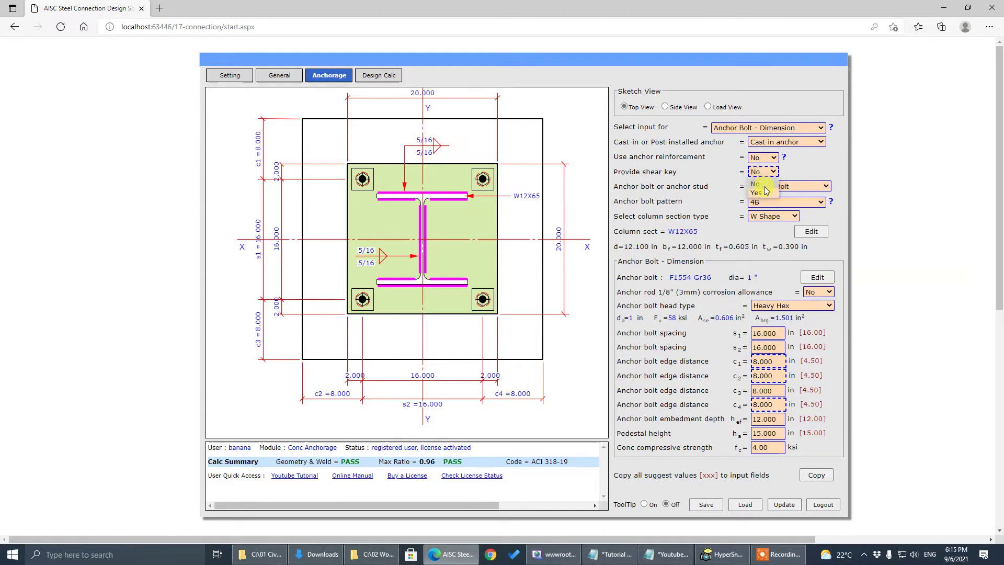
left_click(762, 195)
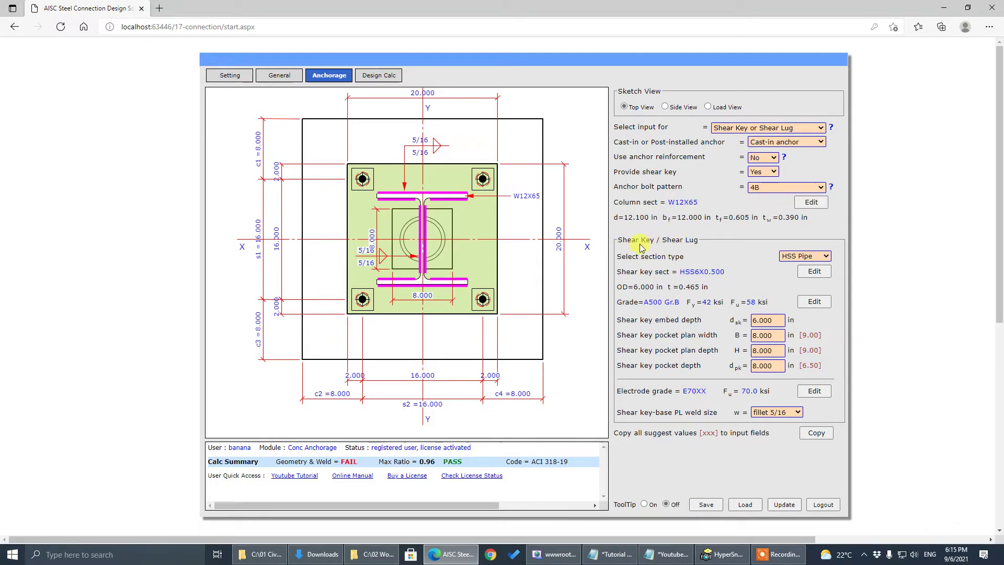
Review the Anchor Bolt - Dimension inputs, then reopen the input category list.
left_click(765, 127)
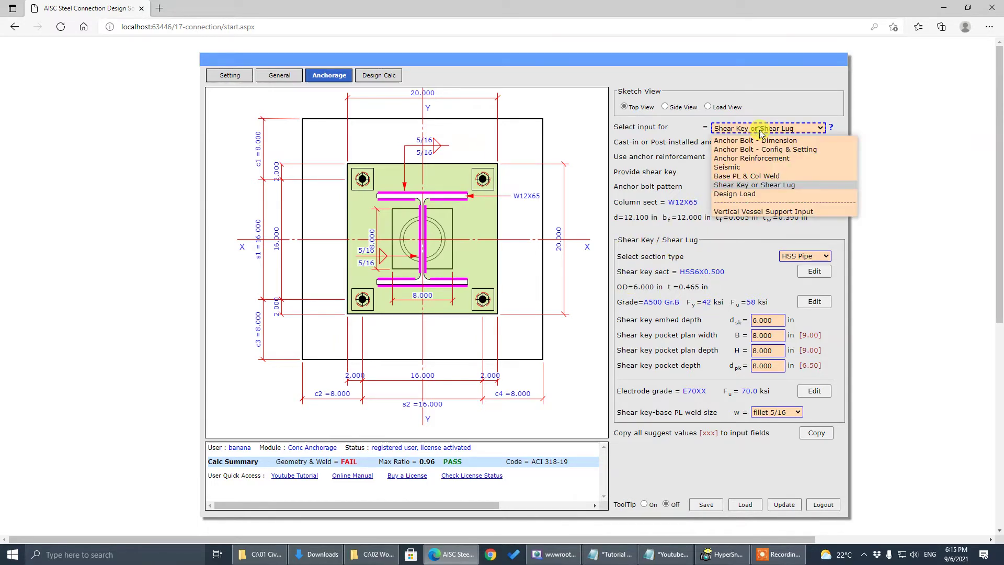
left_click(755, 141)
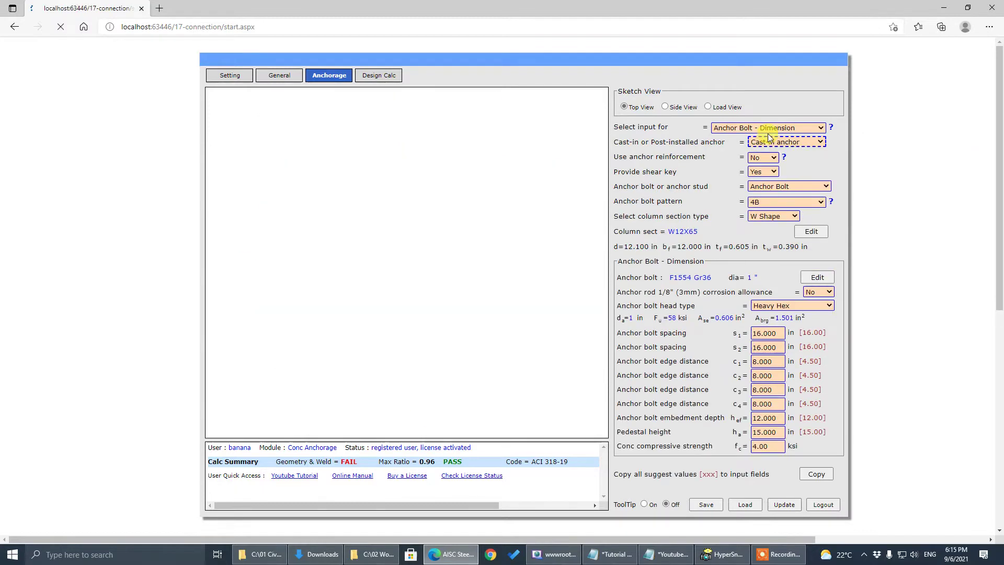
left_click(767, 128)
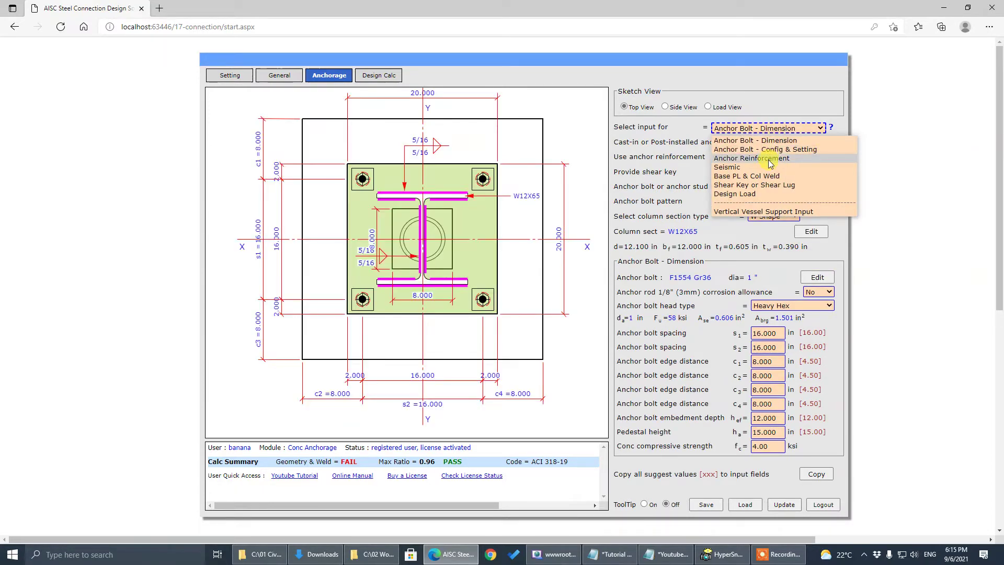
left_click(628, 297)
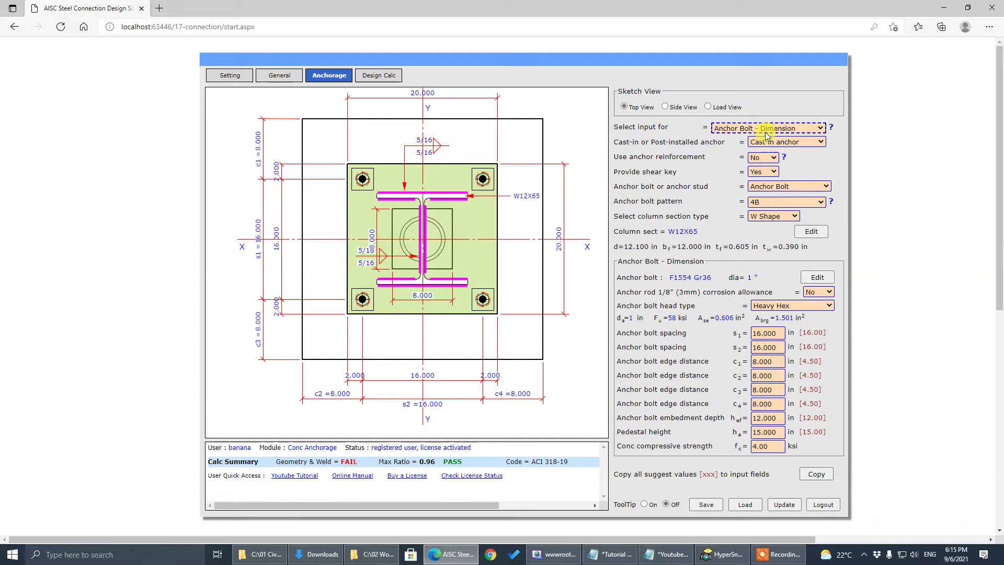
left_click(805, 127)
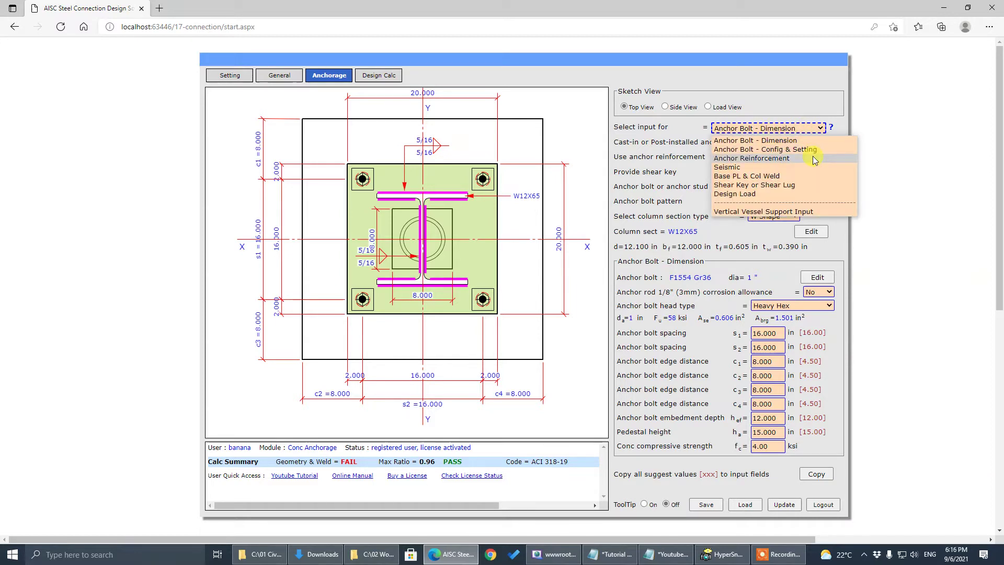
Show the Shear Key or Shear Lug inputs and check the side and top view sketches.
left_click(810, 186)
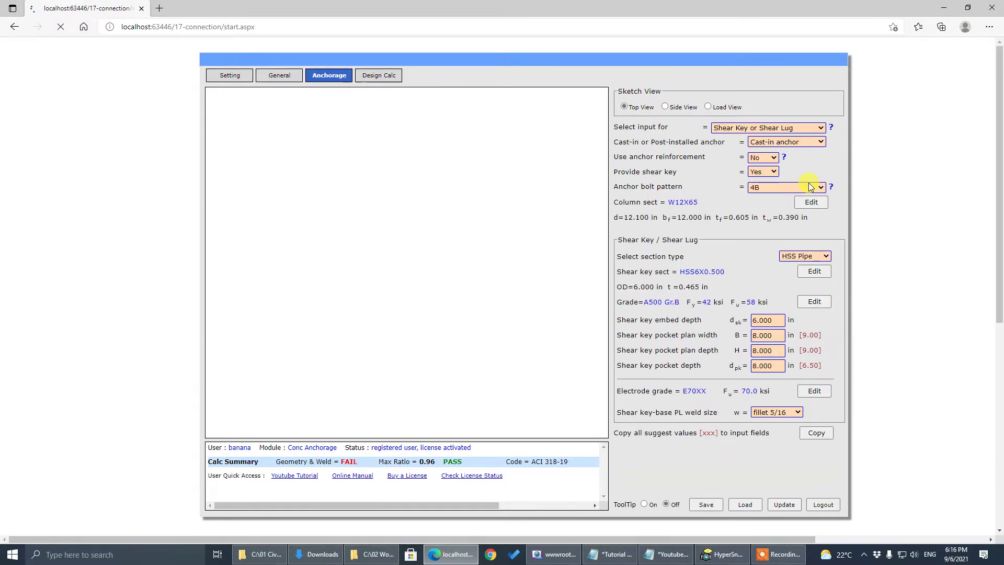
left_click(764, 320)
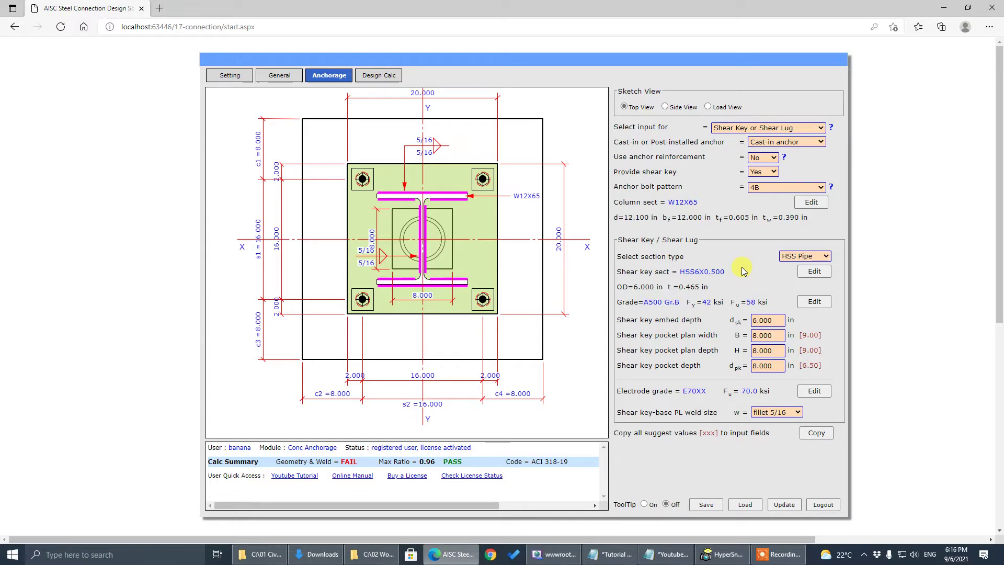
left_click(665, 107)
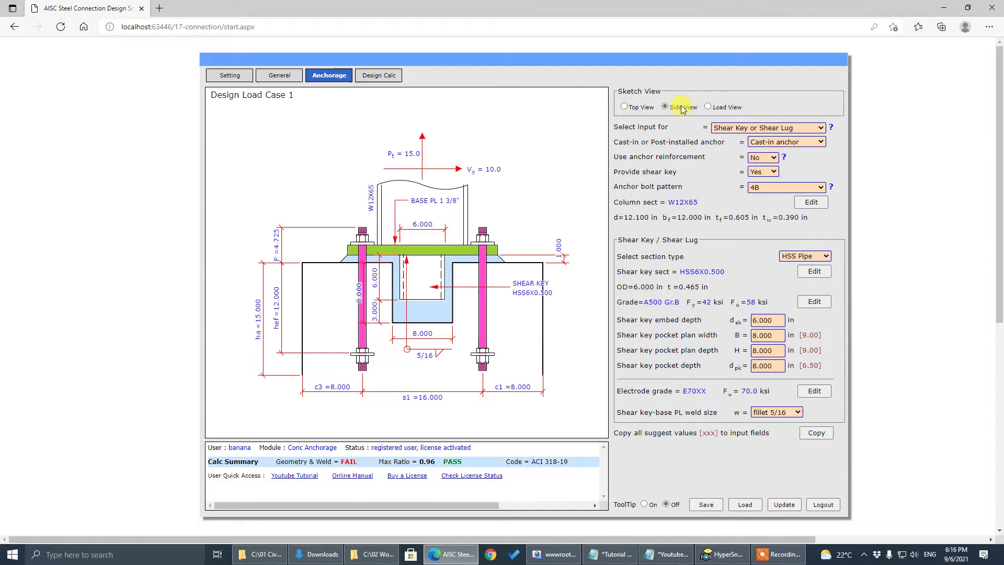
left_click(623, 106)
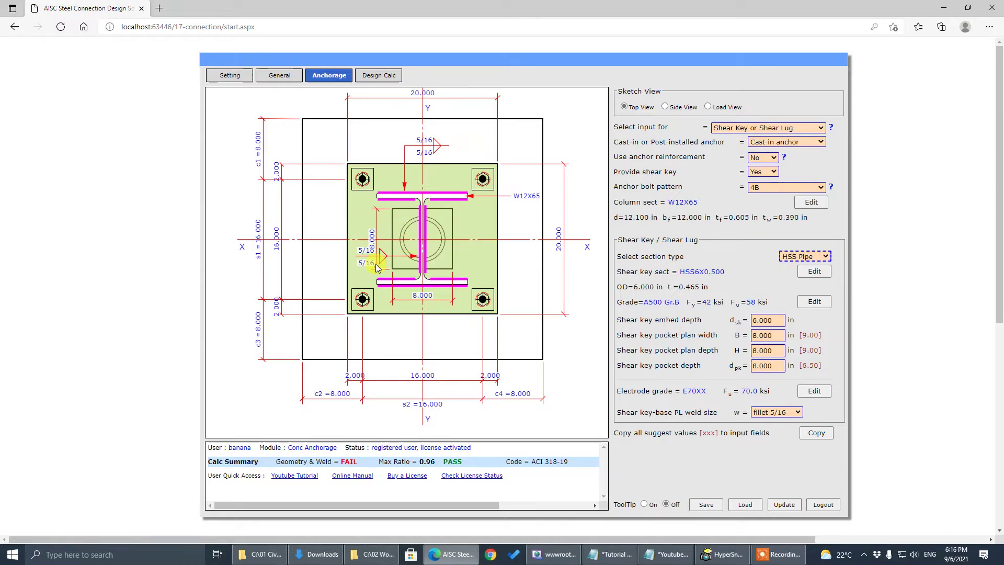
Make the shear key a W shape oriented about its horizontal weak axis.
left_click(804, 257)
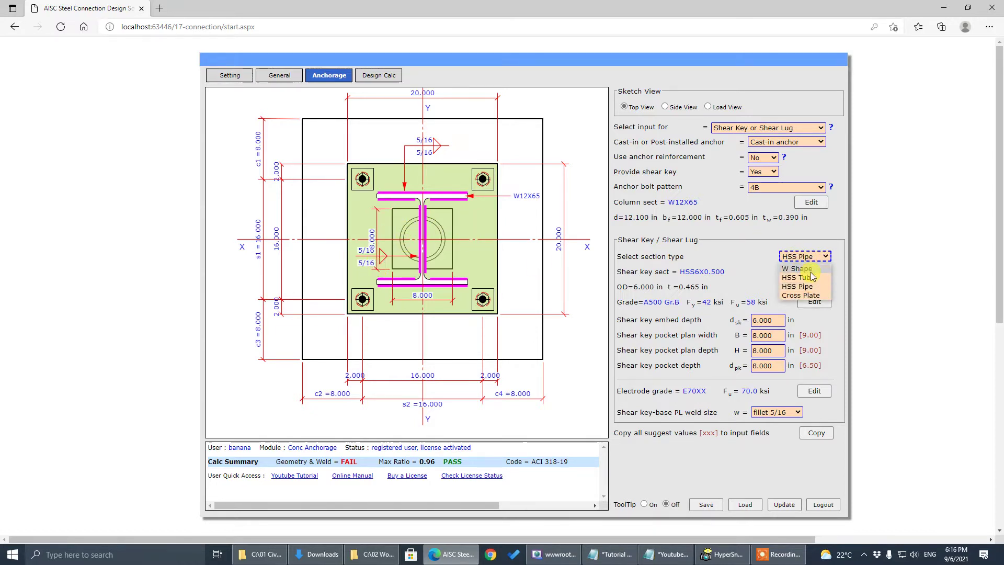
left_click(800, 269)
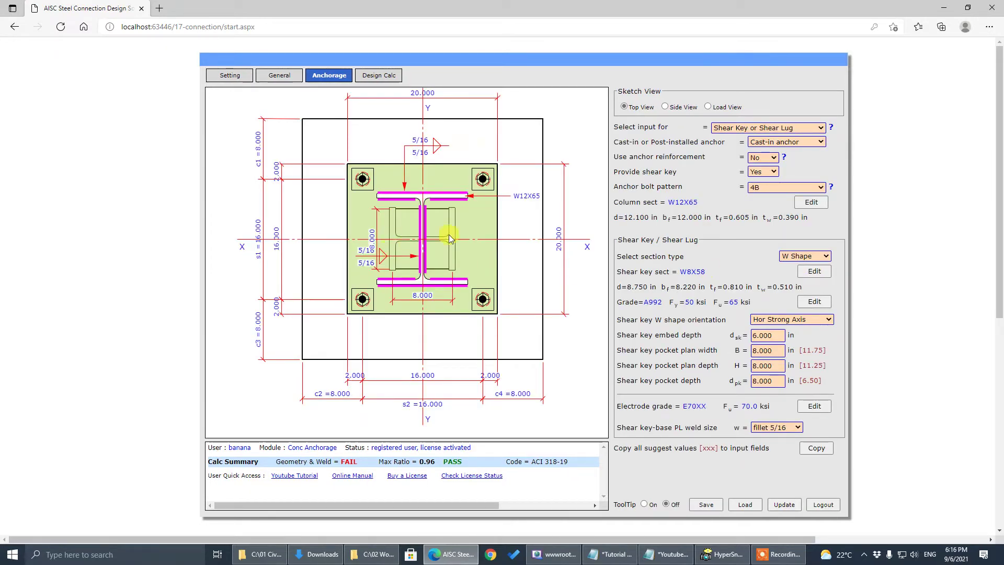
left_click(791, 319)
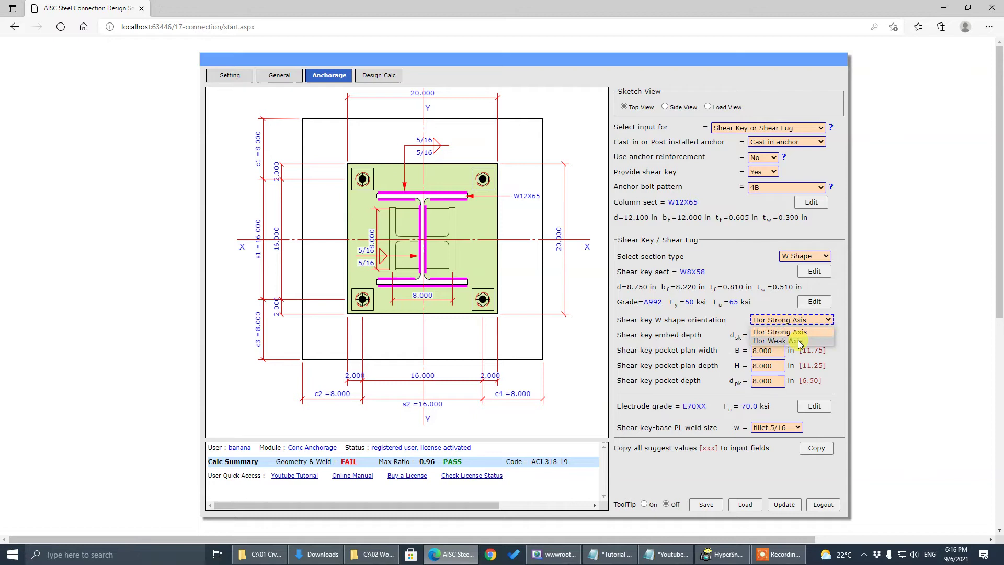
left_click(788, 339)
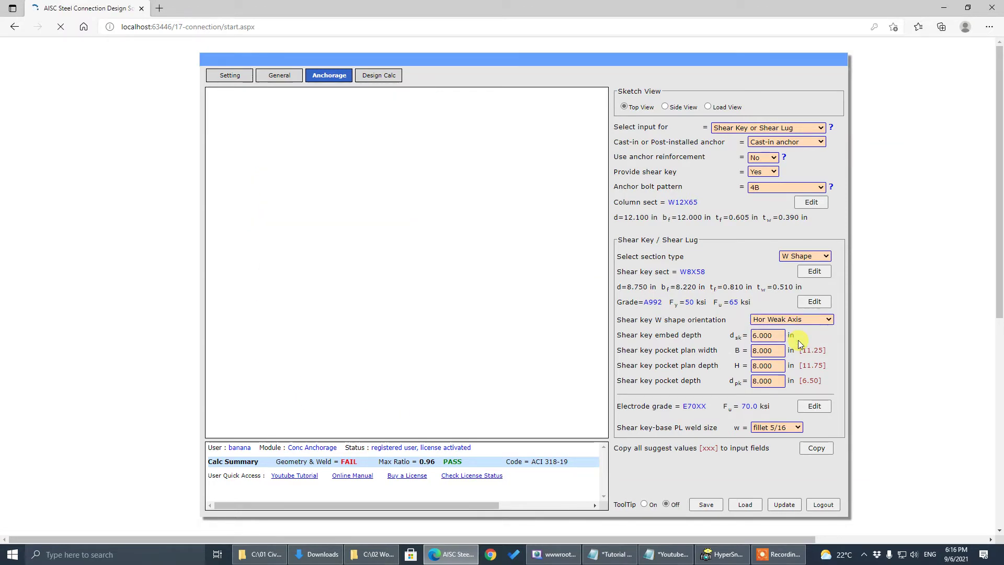
left_click(765, 336)
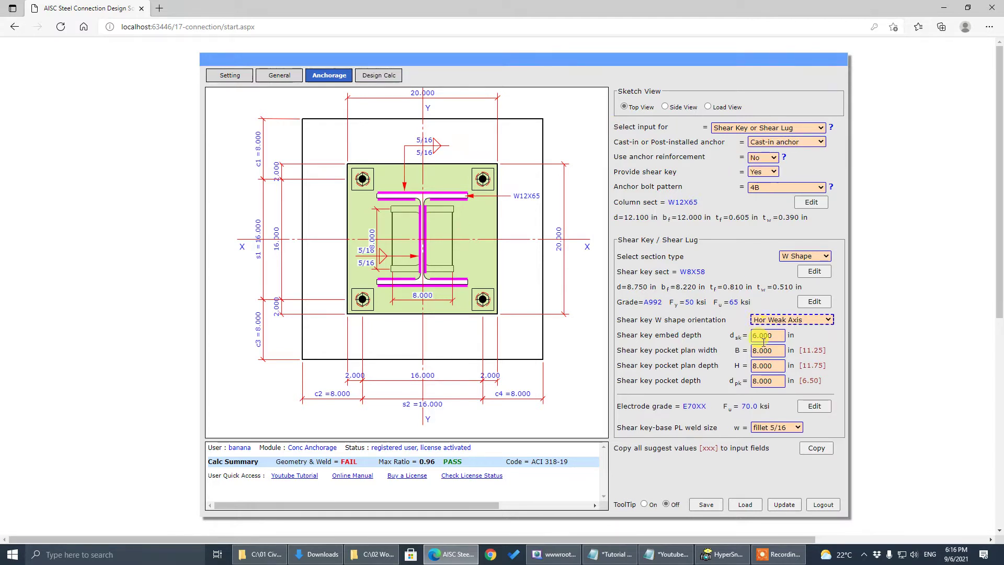
Set the pocket plan width B and depth H to 12 inches each and update.
left_click(765, 381)
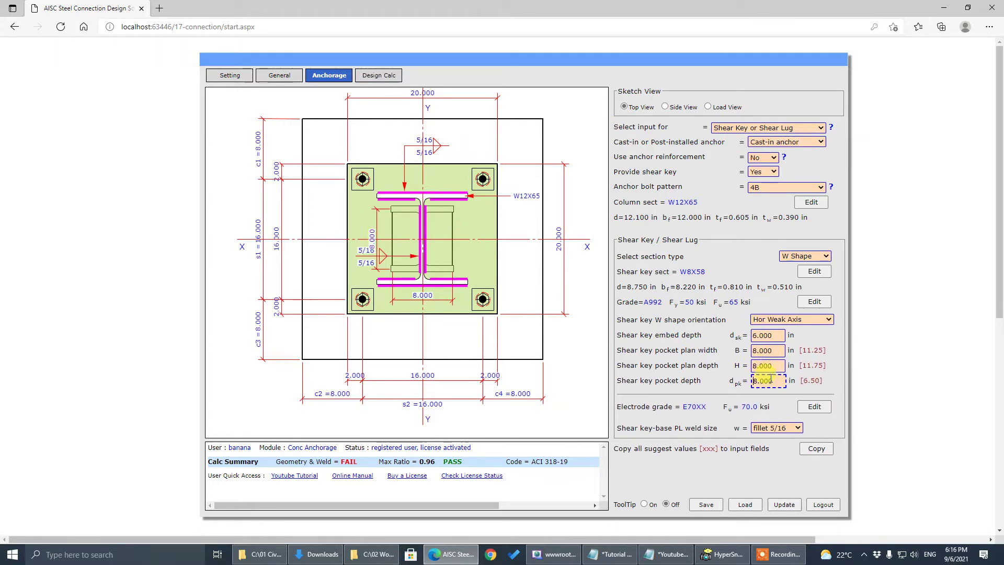
double_click(766, 350)
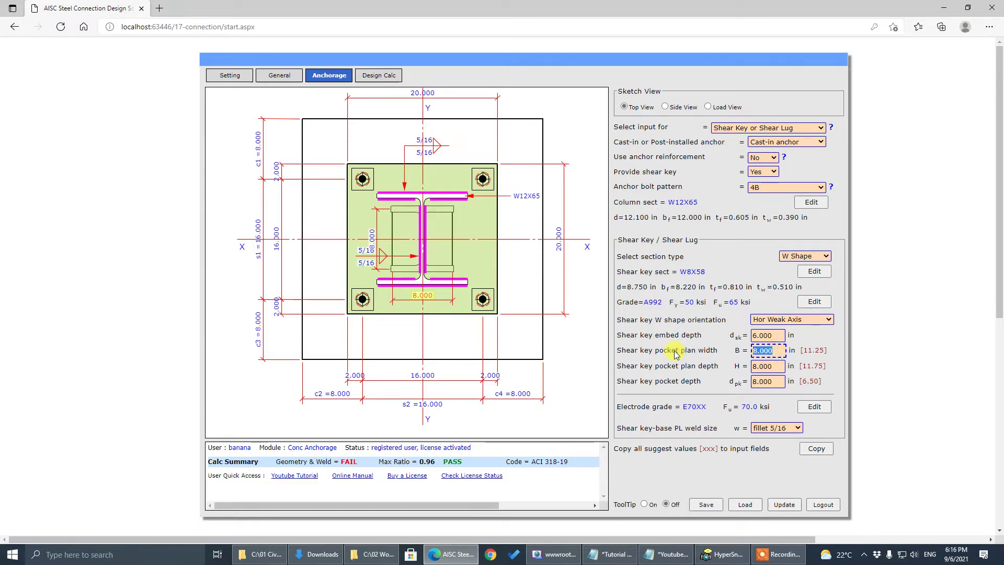
type("12")
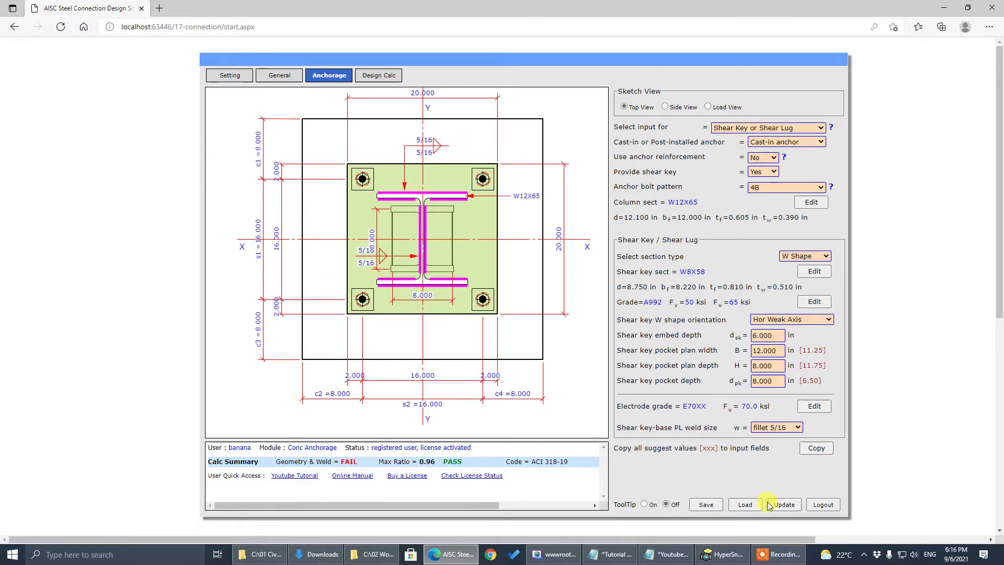
left_click(784, 505)
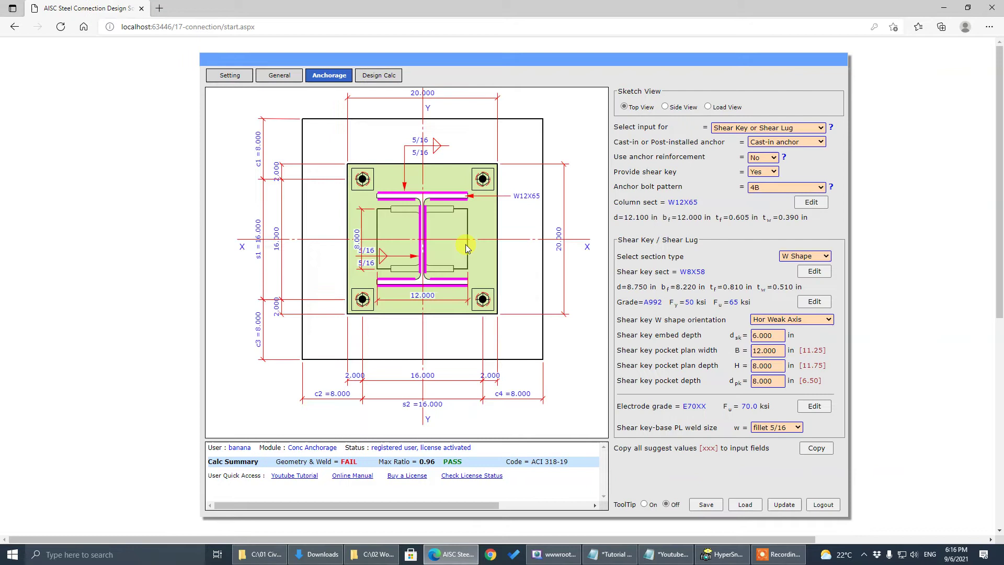
left_click(765, 366)
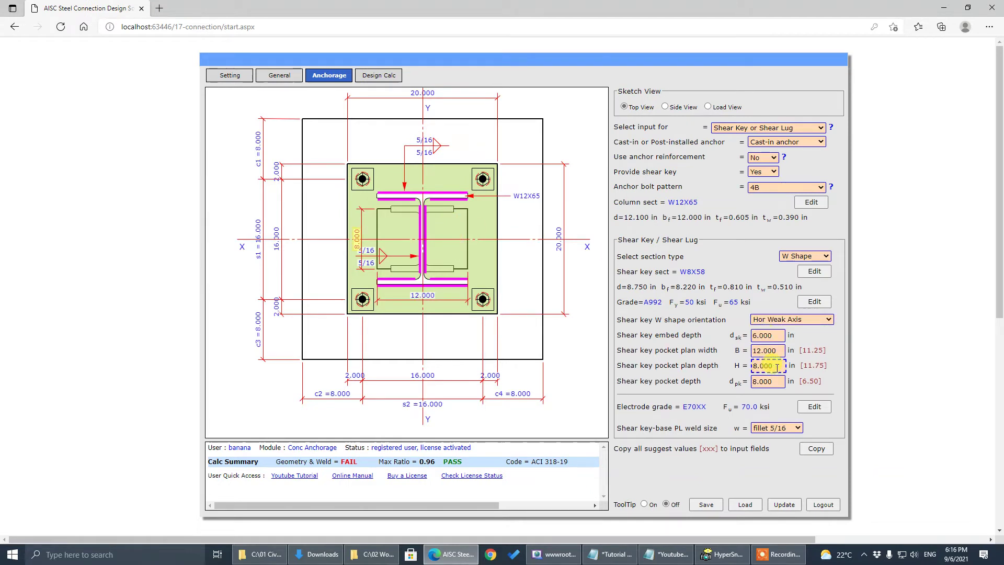
type("12")
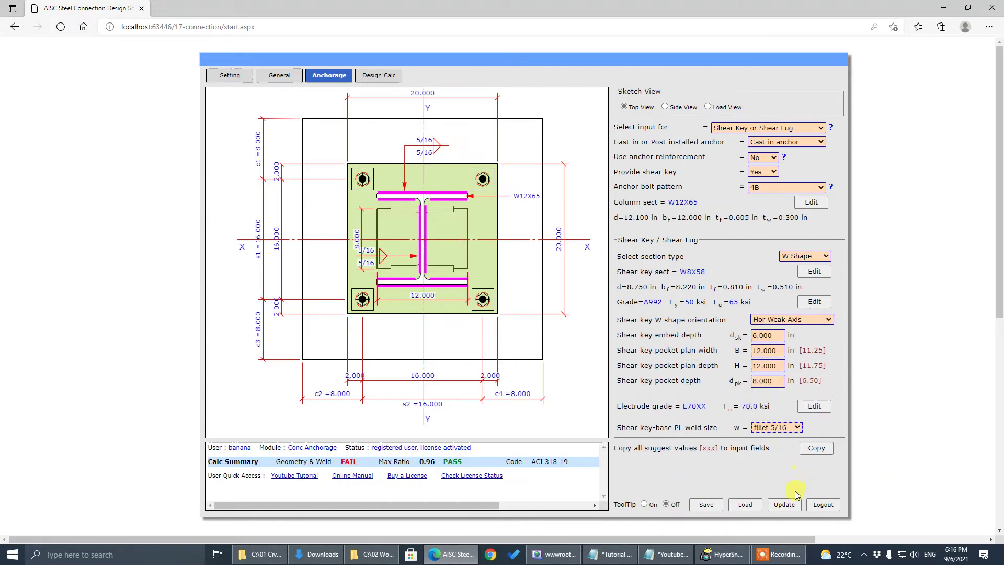
left_click(784, 504)
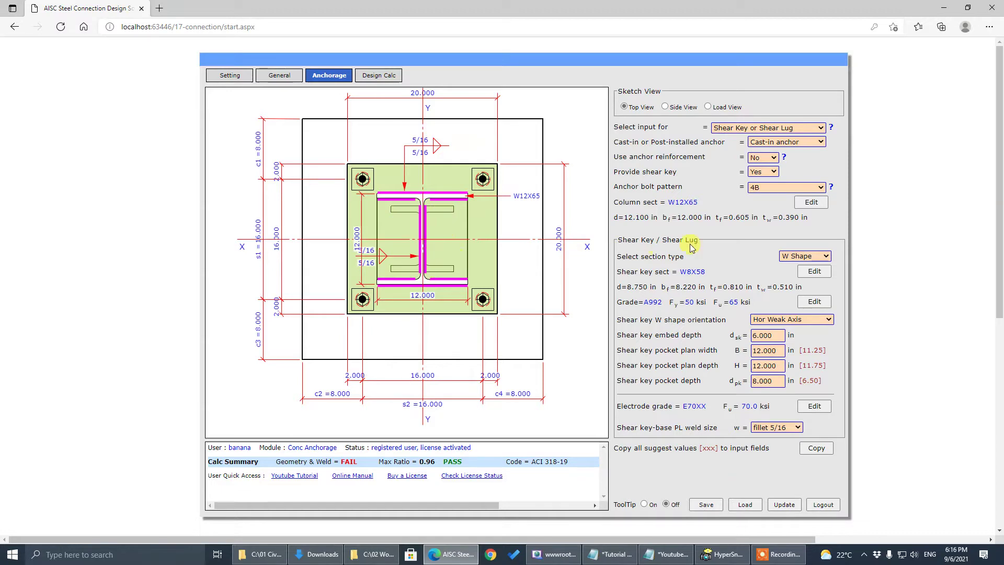
Review the shear key orientation choices, settling on the strong axis.
left_click(775, 319)
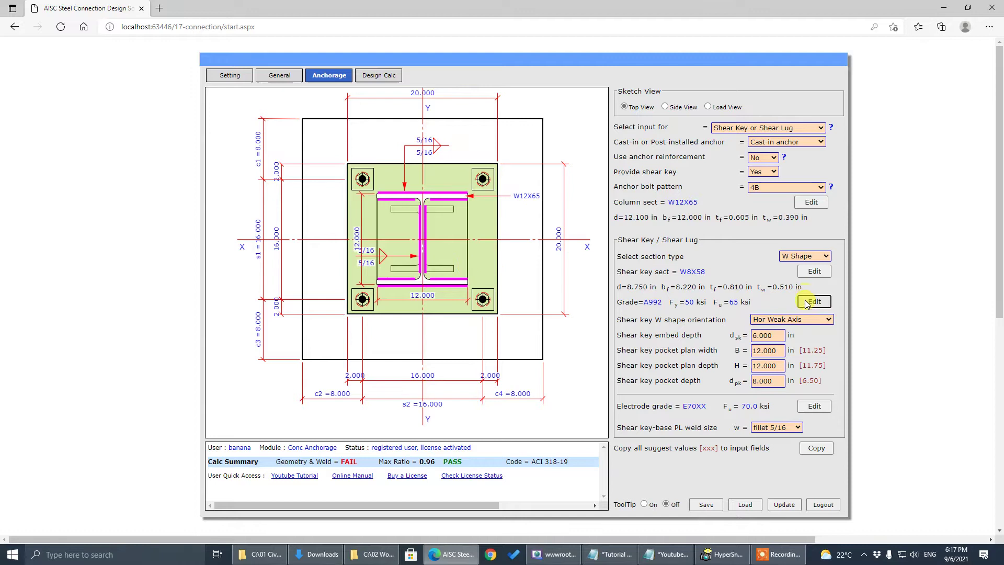
left_click(808, 322)
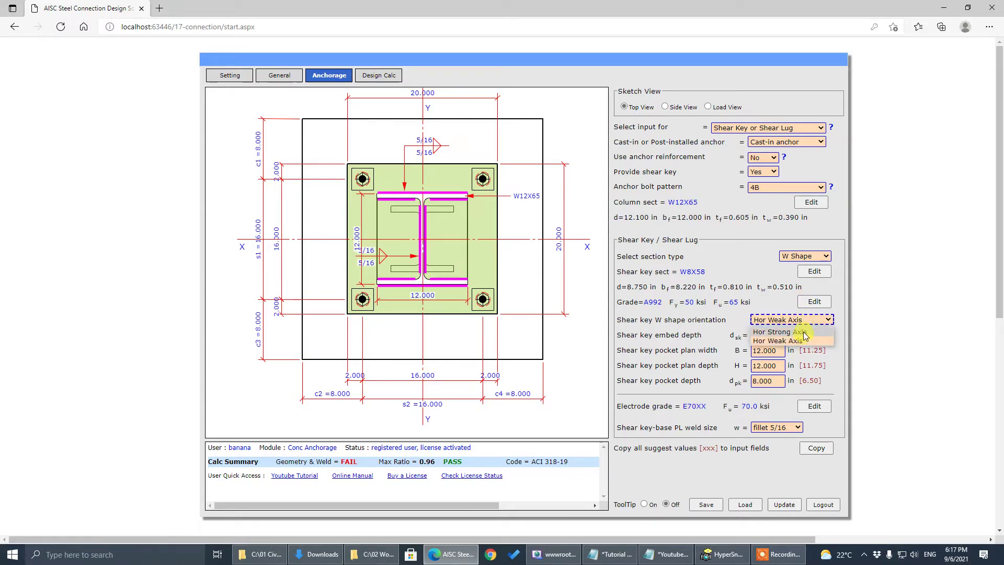
left_click(804, 339)
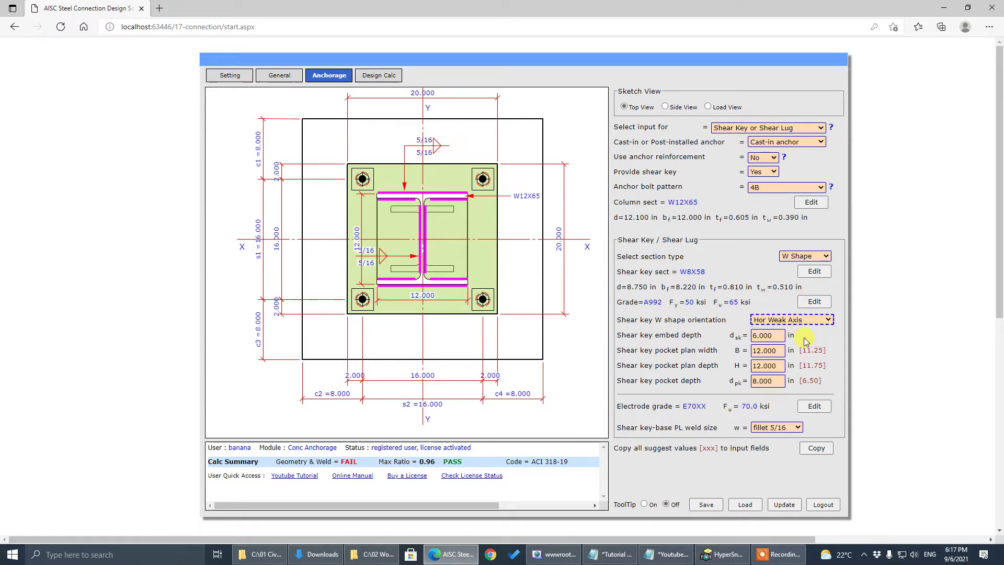
left_click(805, 322)
left_click(800, 330)
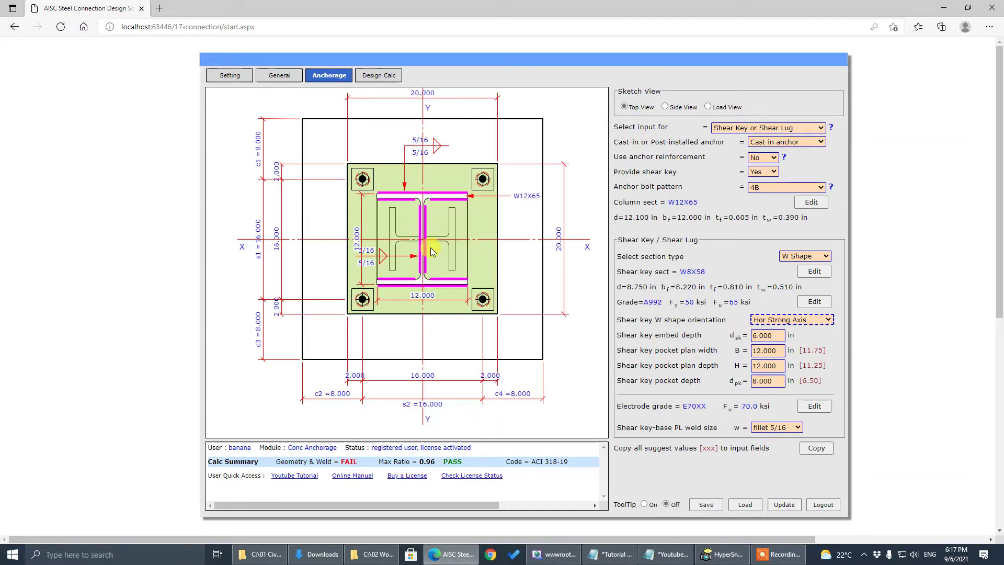
In the side view, change the shear key section type from W Shape to HSS Tube.
left_click(796, 257)
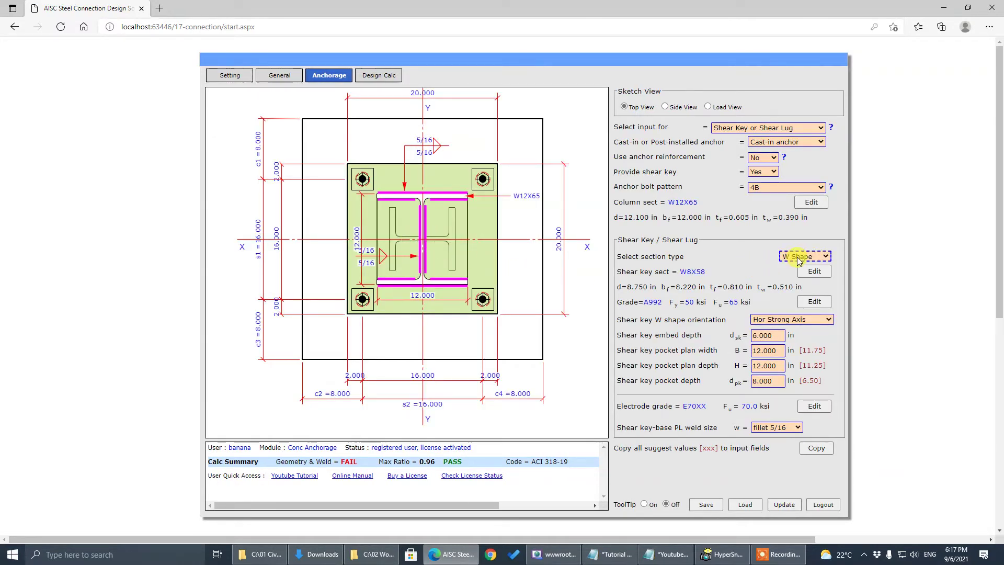
left_click(666, 108)
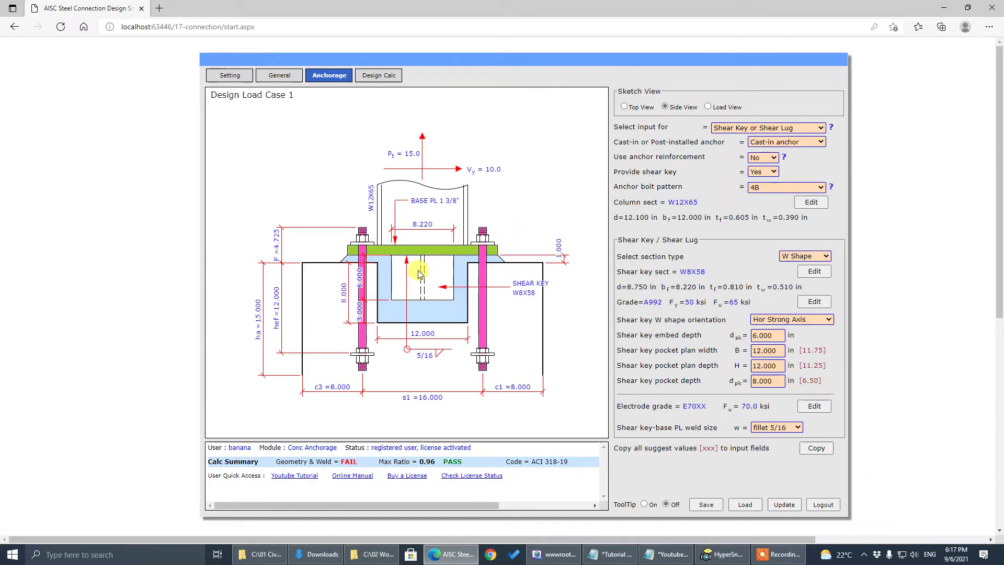
left_click(805, 257)
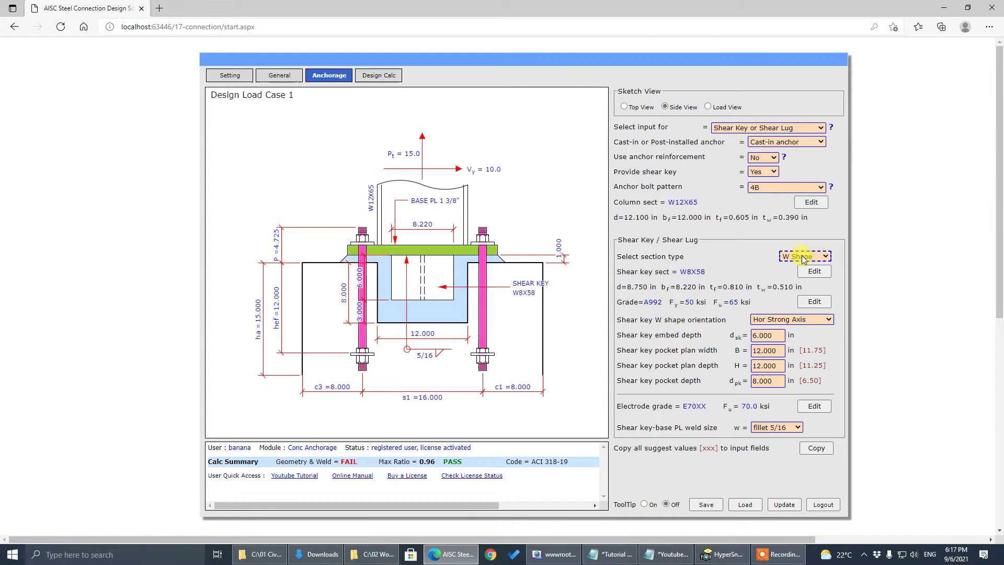
left_click(808, 276)
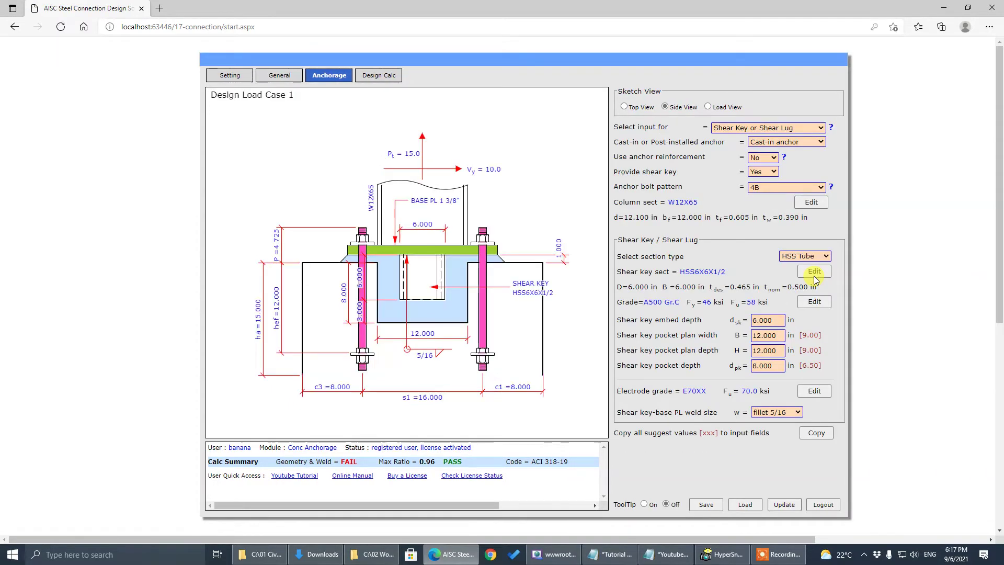
In plan view, change the shear key section type to HSS Pipe and check the side view.
left_click(625, 108)
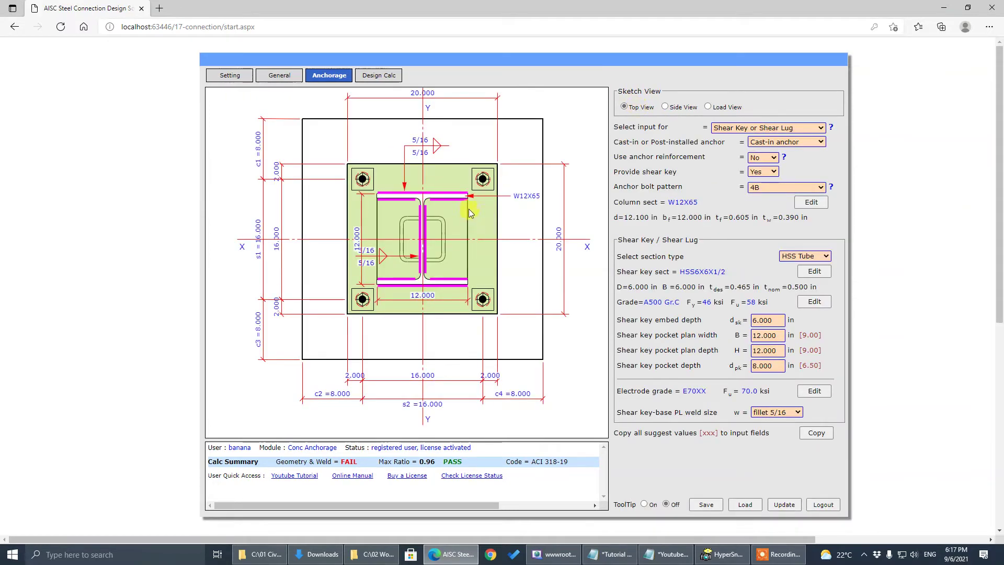
left_click(808, 256)
left_click(799, 286)
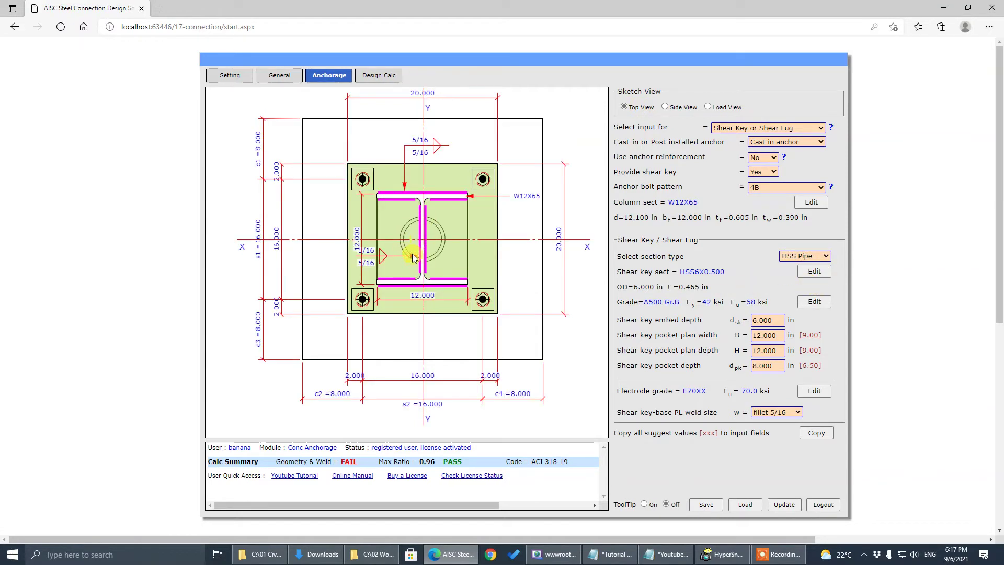
left_click(676, 108)
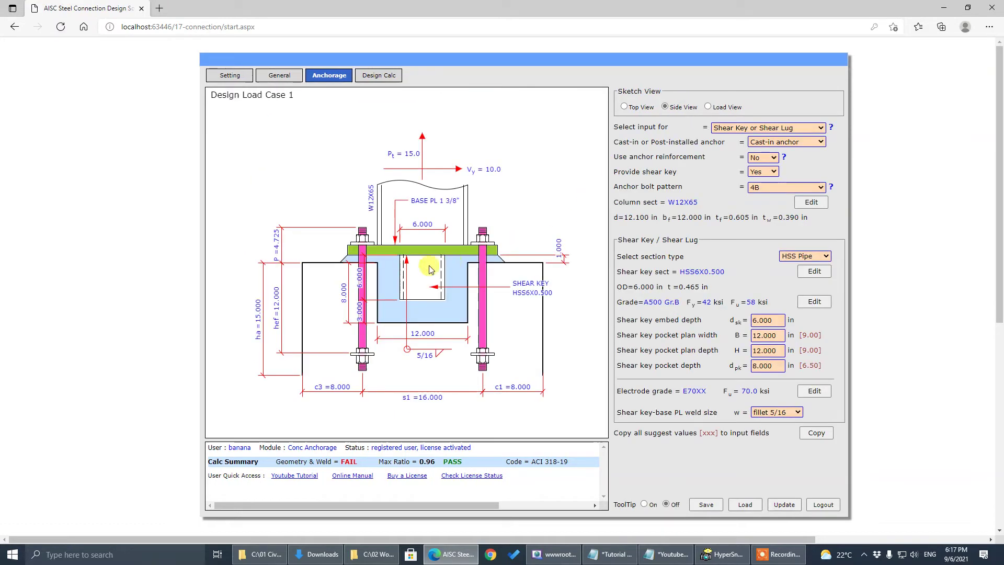
Confirm the HSS pipe section and return to the top view of the base plate.
left_click(785, 187)
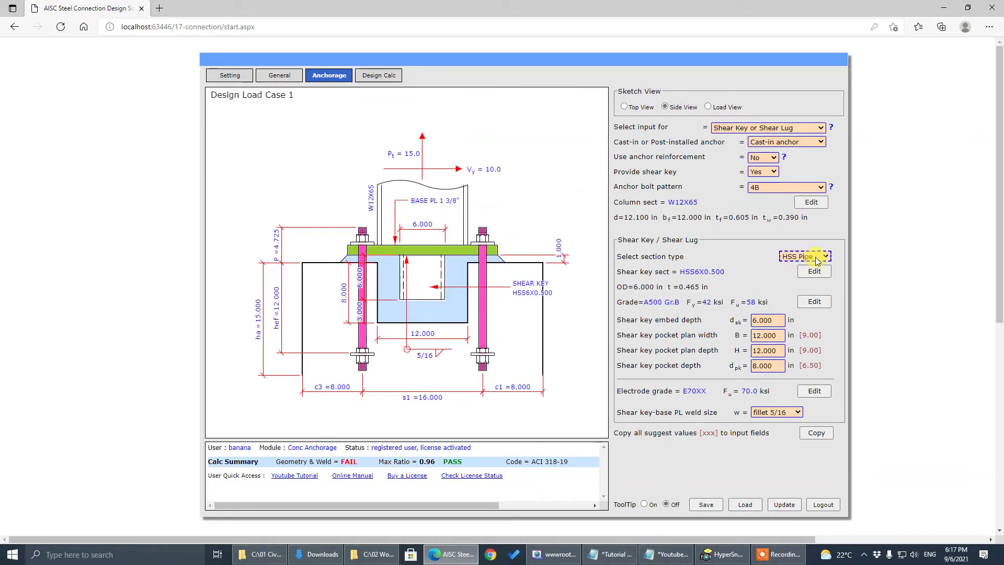
left_click(804, 256)
left_click(808, 271)
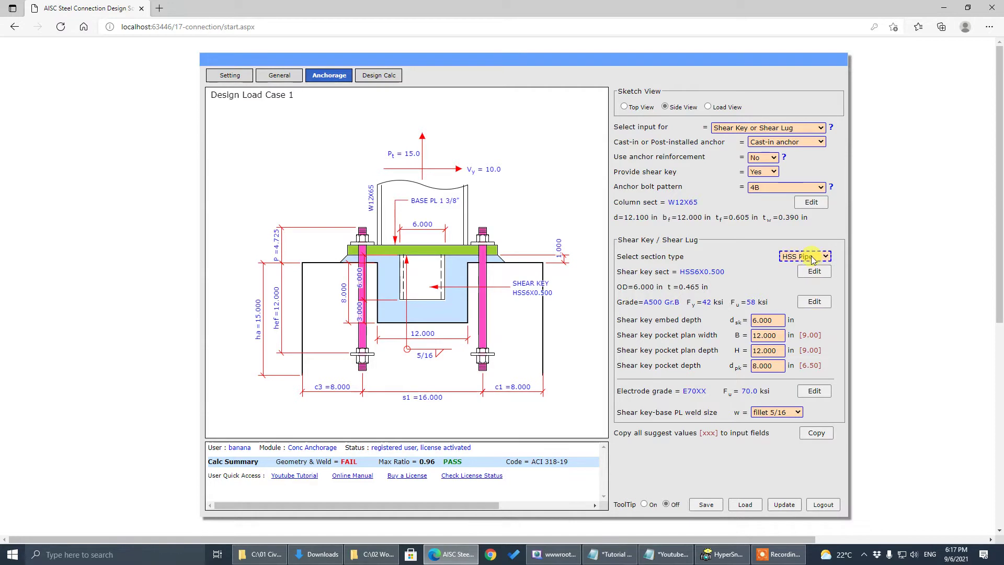
left_click(626, 107)
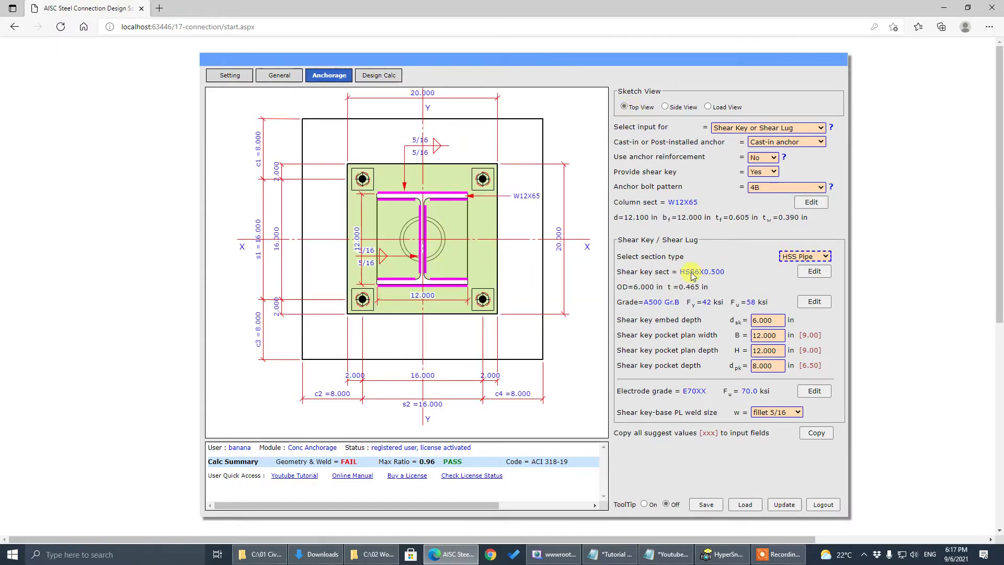
left_click(804, 256)
Make the shear key a Cross Plate and glance at the column section selection.
left_click(805, 295)
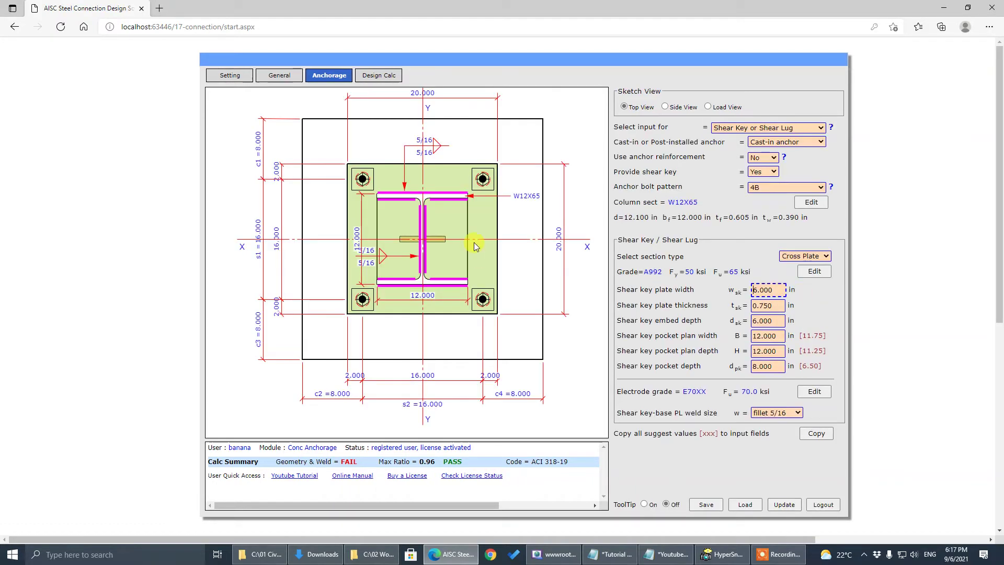
left_click(800, 257)
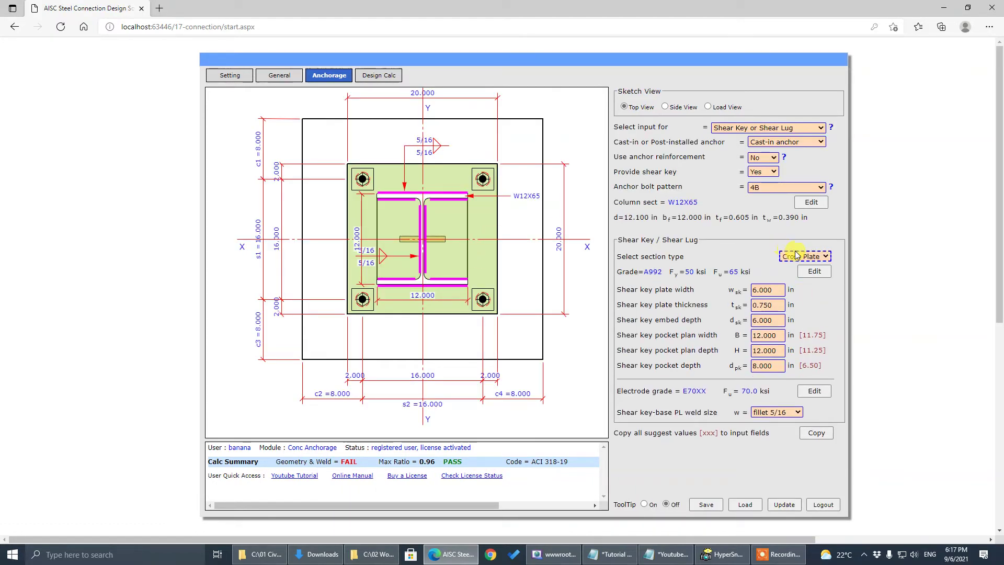
left_click(812, 202)
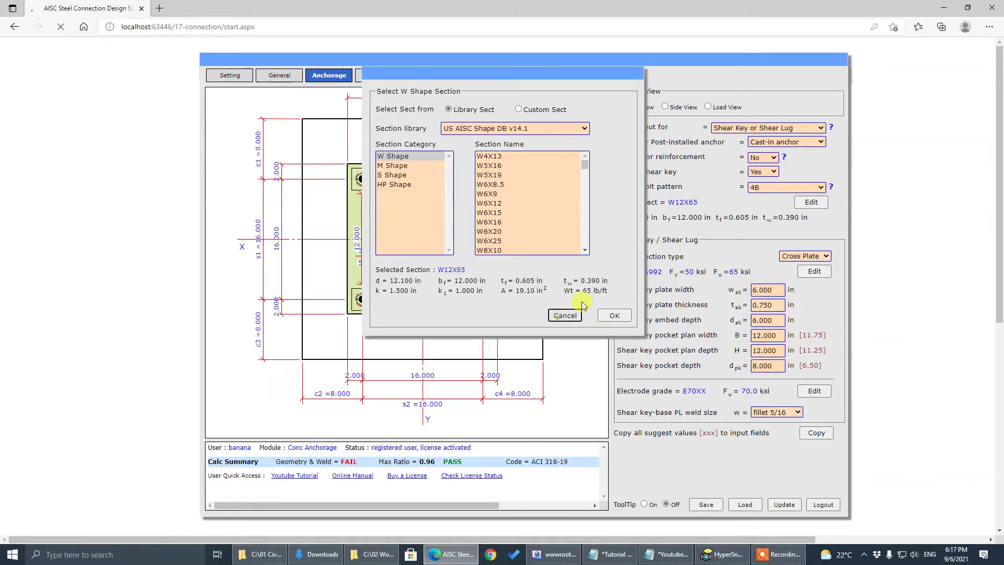
left_click(566, 315)
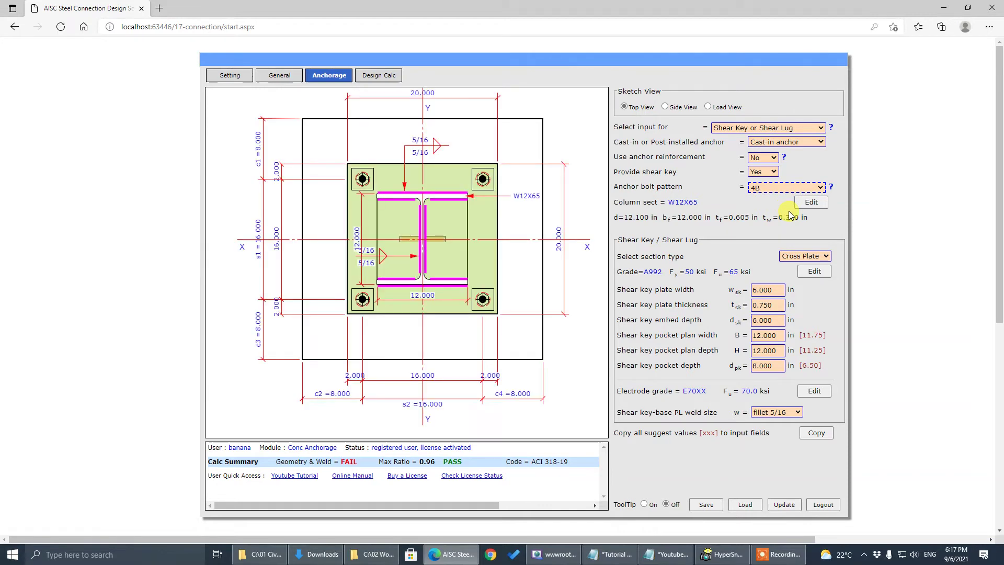
In the Anchor Bolt - Dimension inputs, change the column section type to HSS Tube.
left_click(801, 127)
left_click(785, 139)
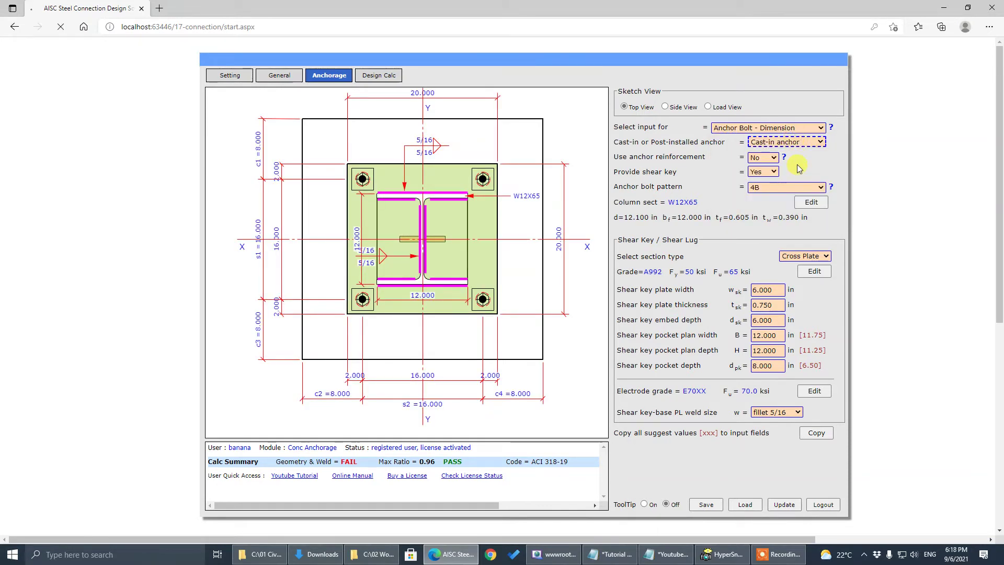
left_click(795, 216)
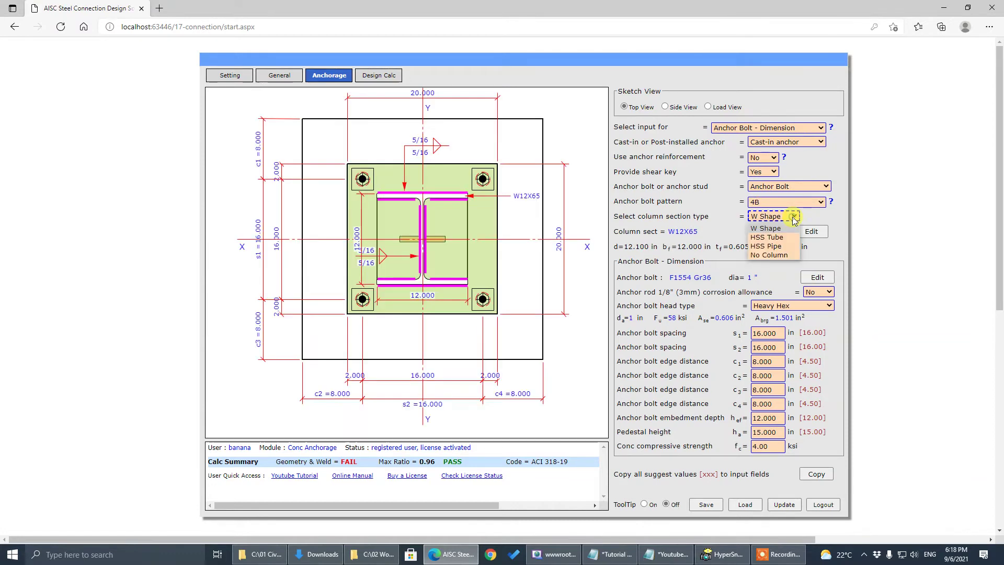
left_click(775, 237)
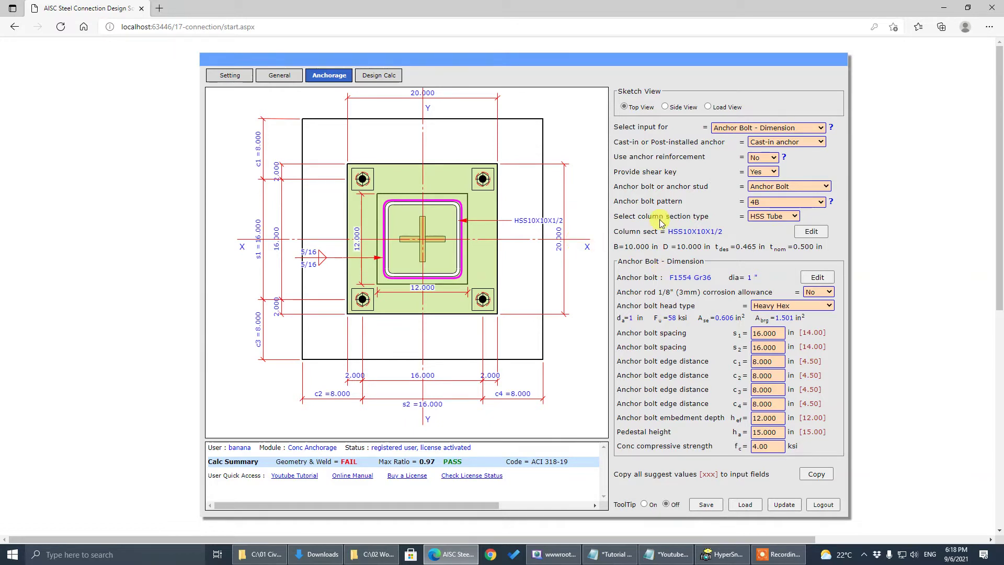
In the shear key inputs, set pocket plan width B and depth H to 8 and update.
left_click(767, 128)
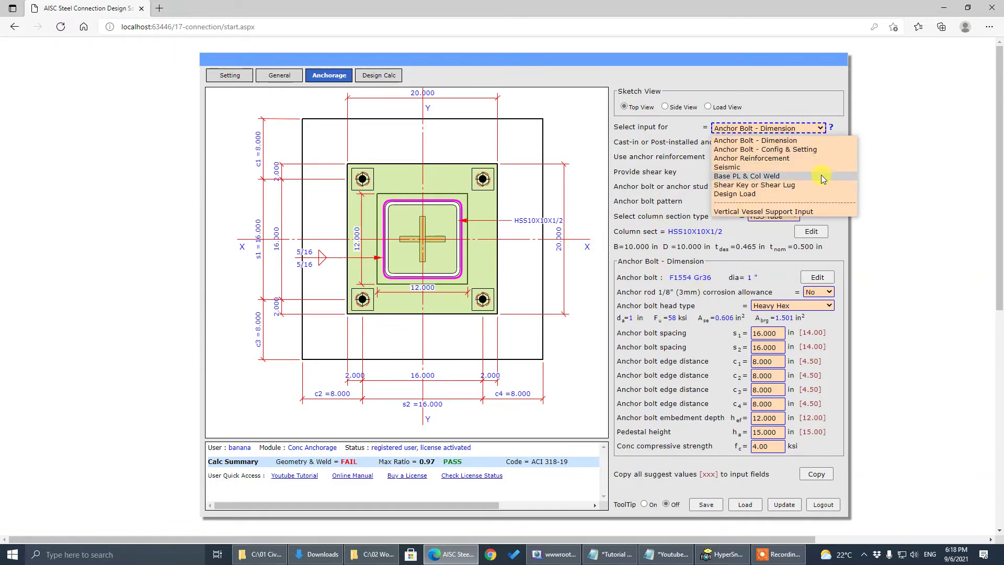
left_click(821, 184)
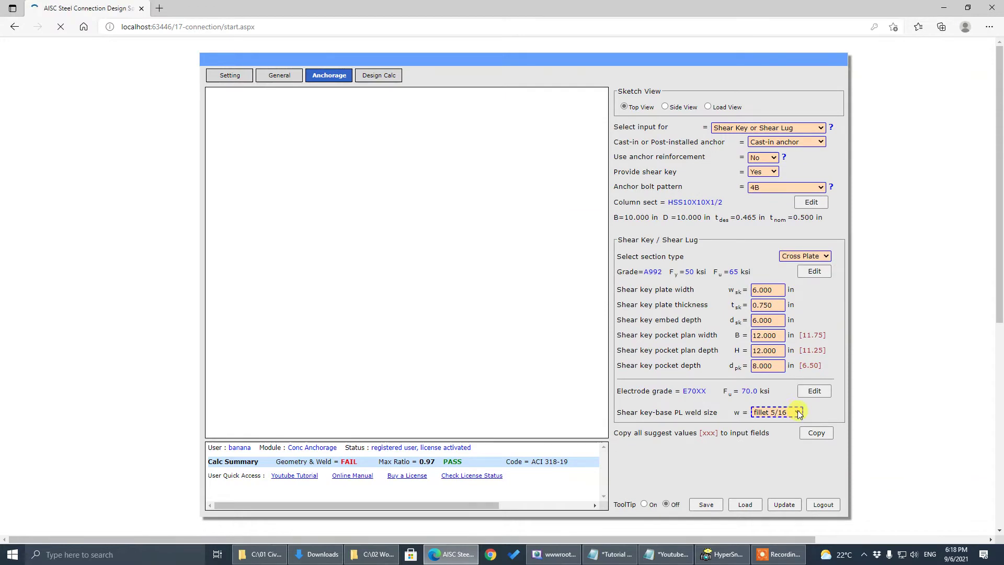
left_click(782, 336)
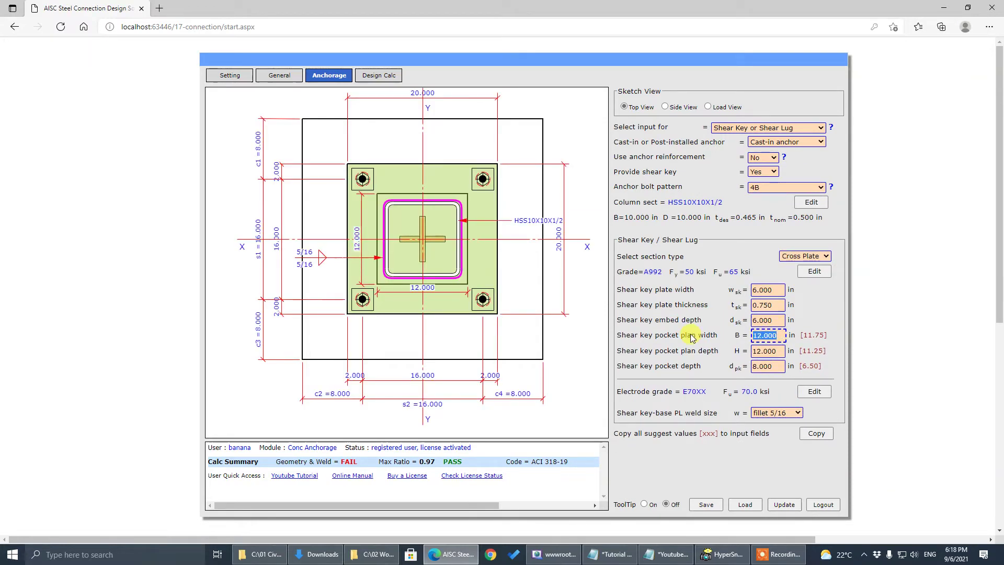
type("6")
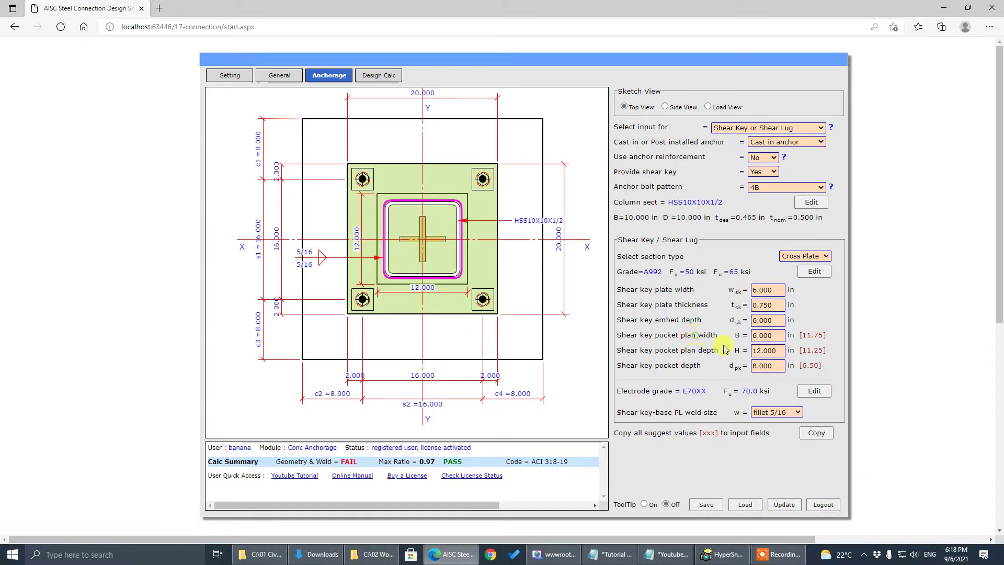
key("Tab")
type("6")
key("Tab")
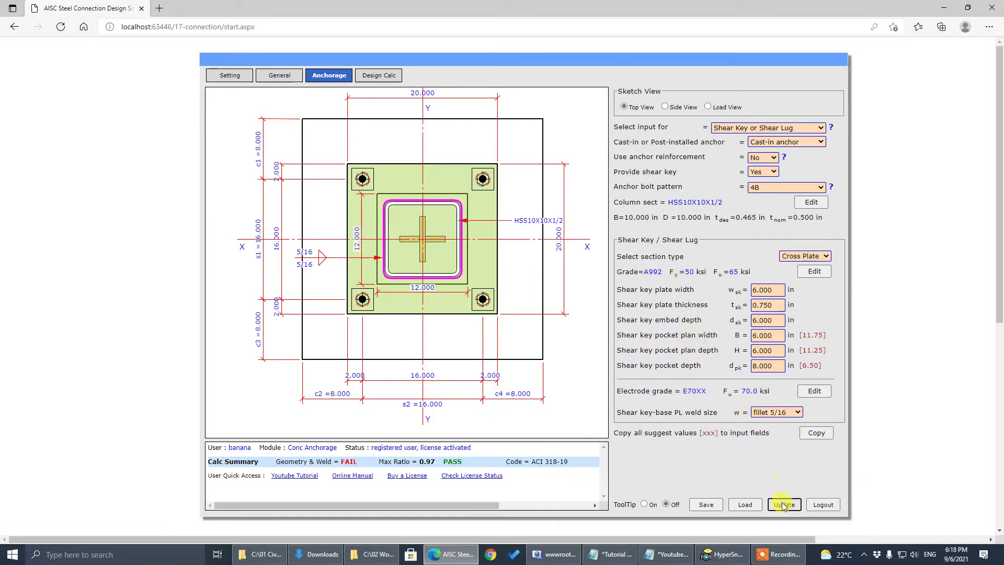
left_click(783, 505)
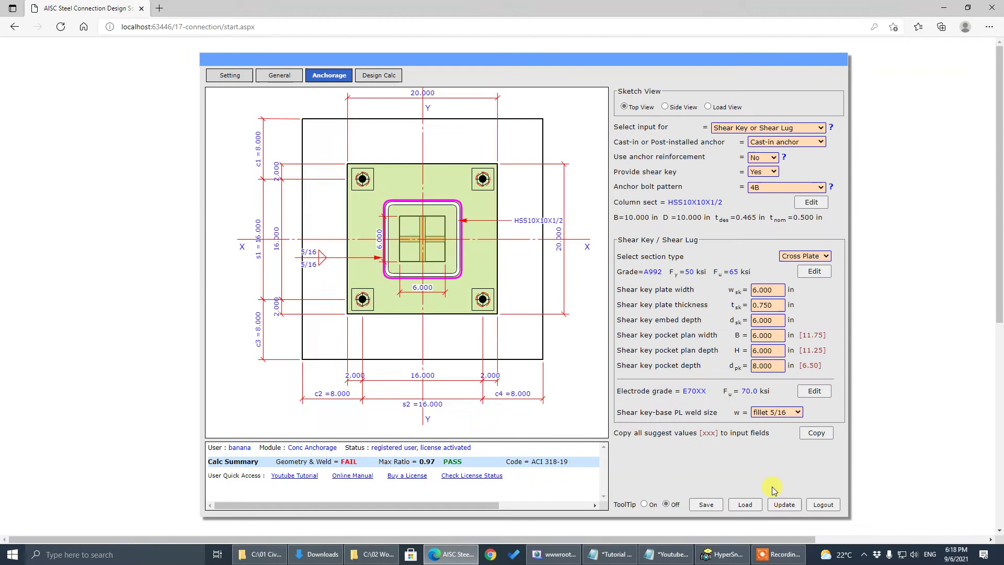
Re-confirm the 8.000 by 8.000 pocket plan values and redraw the sketch.
double_click(767, 350)
type("8")
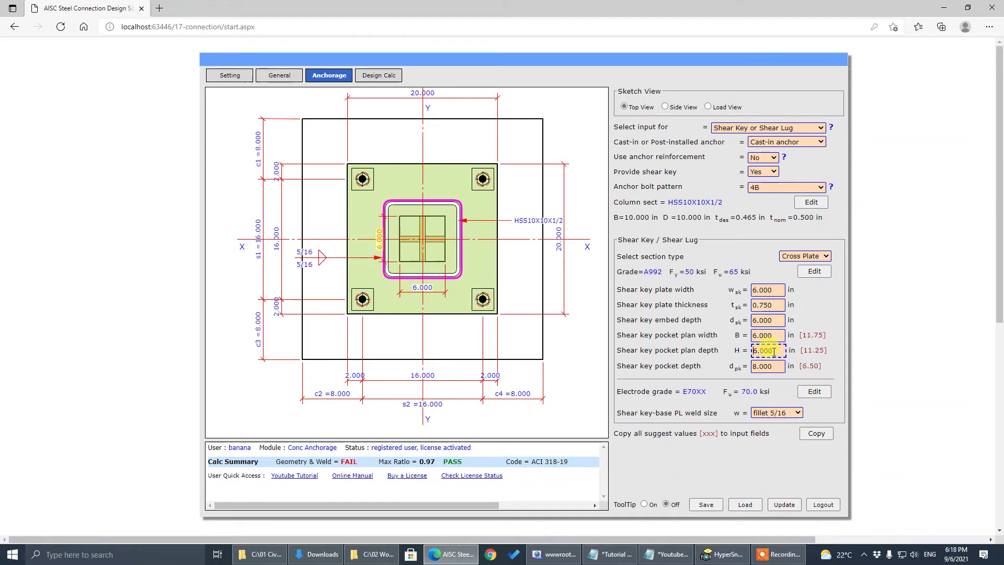
left_click(755, 366)
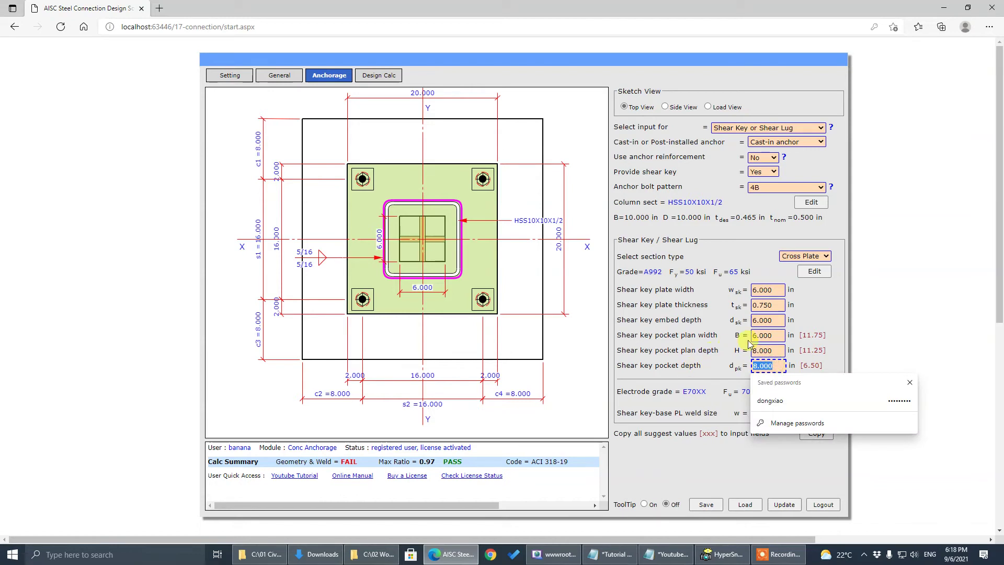
left_click(767, 335)
double_click(765, 336)
type("8")
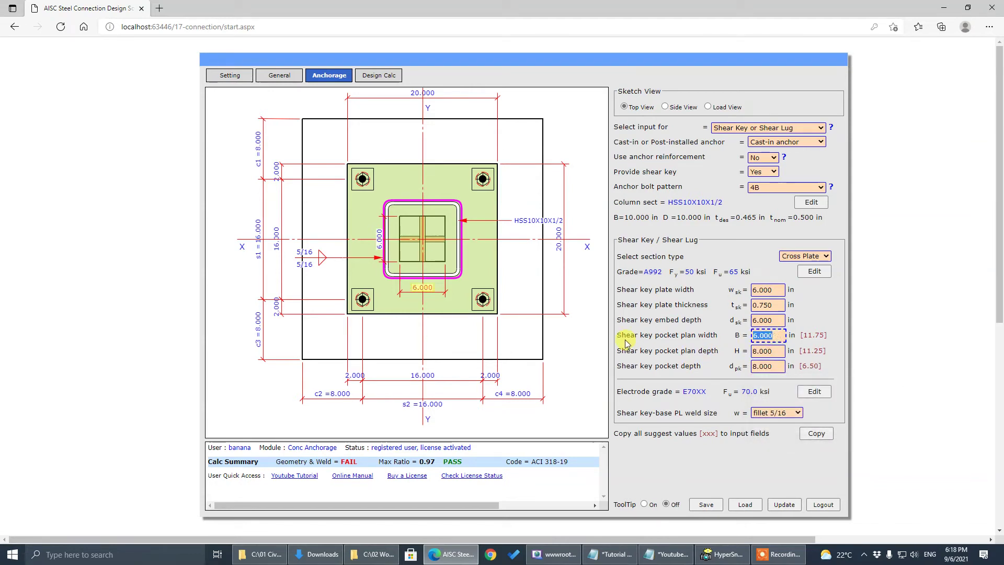
type("8.000")
left_click(747, 463)
left_click(784, 504)
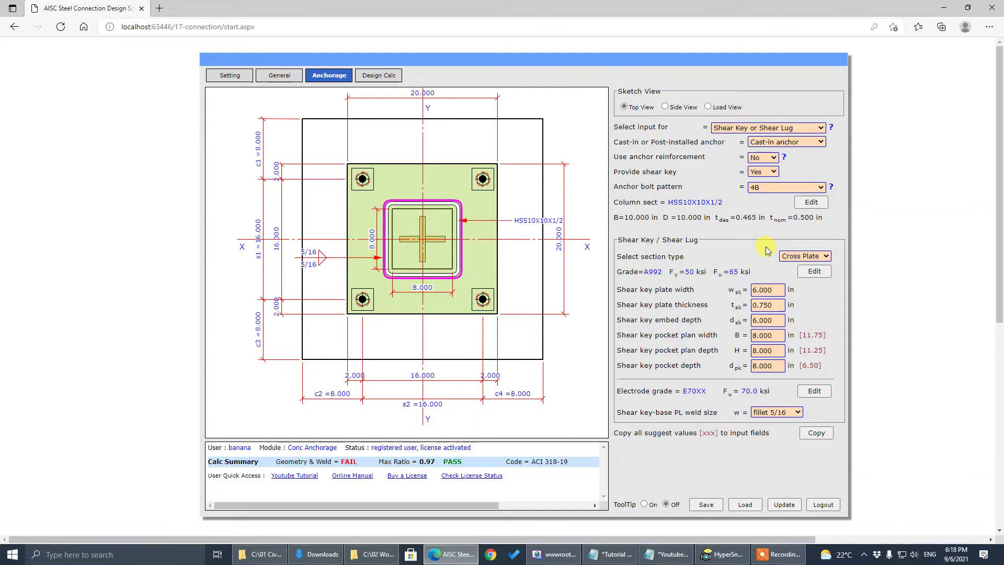
In the side view, change the shear key pocket depth d_pk from 8.000 to 7.000 and update.
left_click(804, 257)
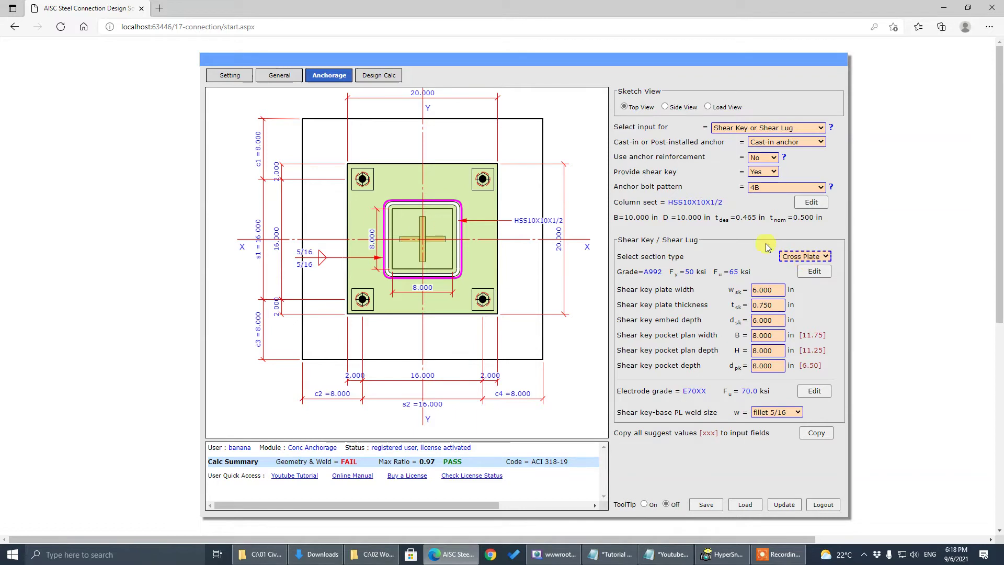
left_click(671, 106)
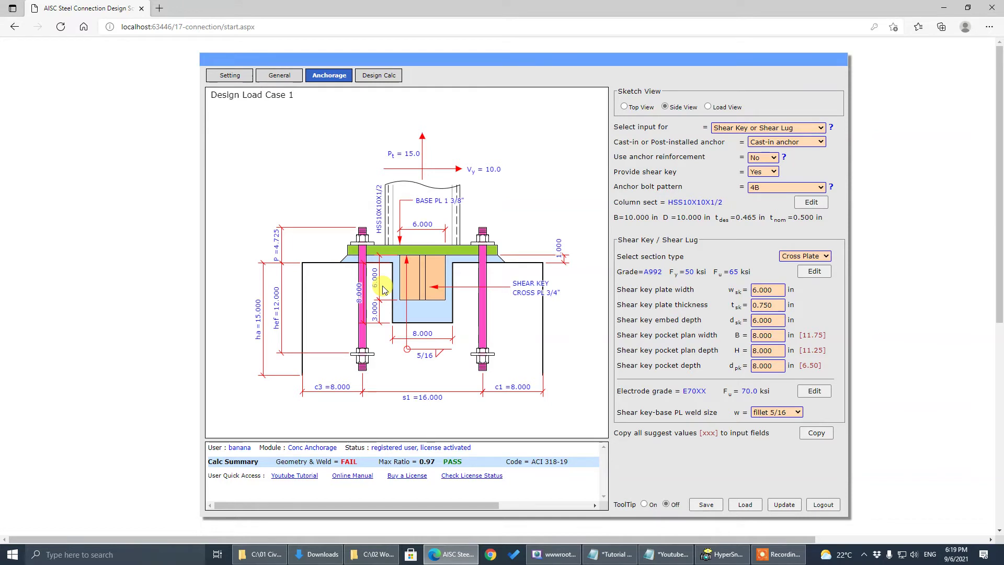
left_click(767, 365)
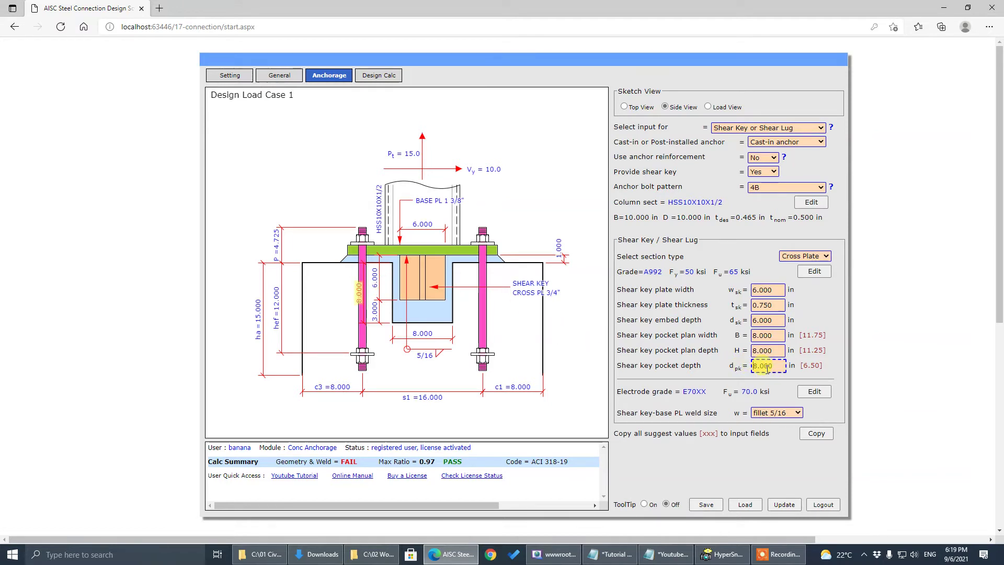
double_click(769, 366)
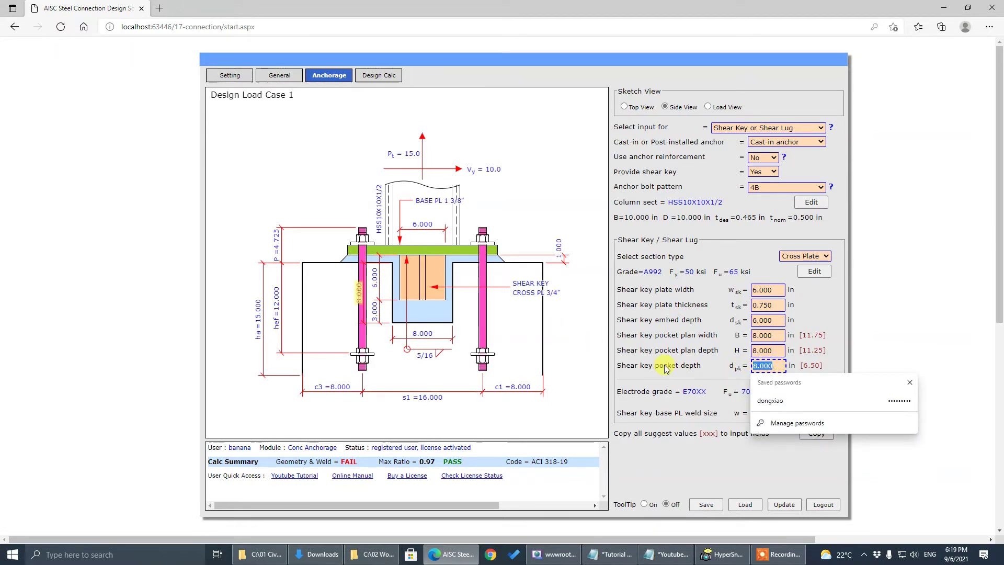
type("7")
key("Tab")
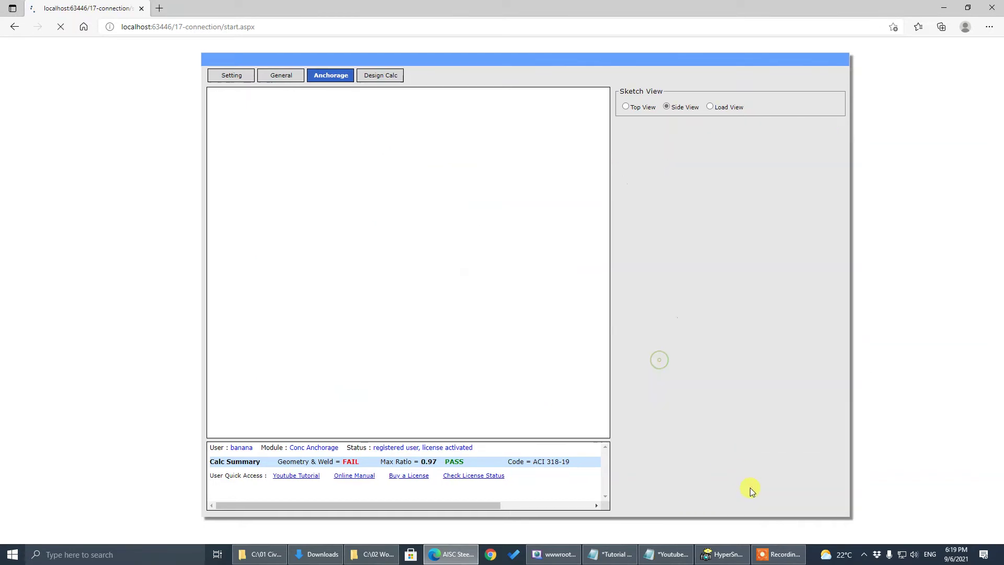
left_click(784, 505)
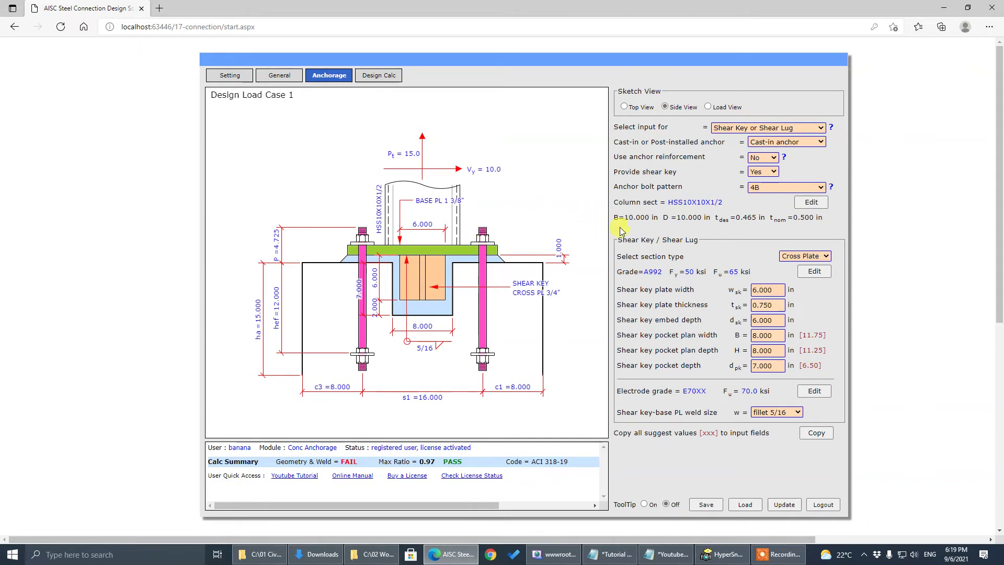
left_click(749, 130)
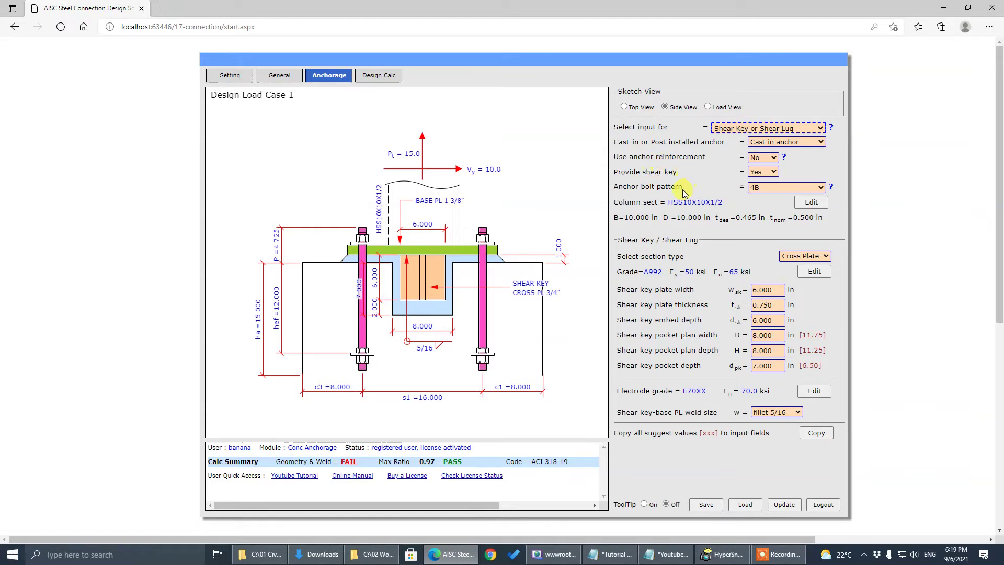
Browse the Anchor Bolt - Dimension inputs, then return to the Shear Key or Shear Lug inputs.
left_click(752, 128)
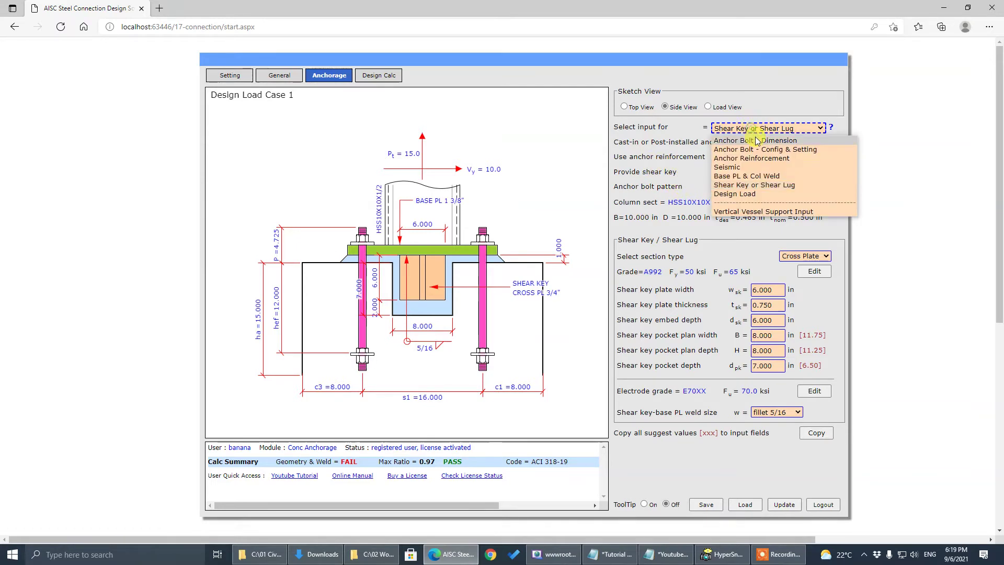
left_click(753, 147)
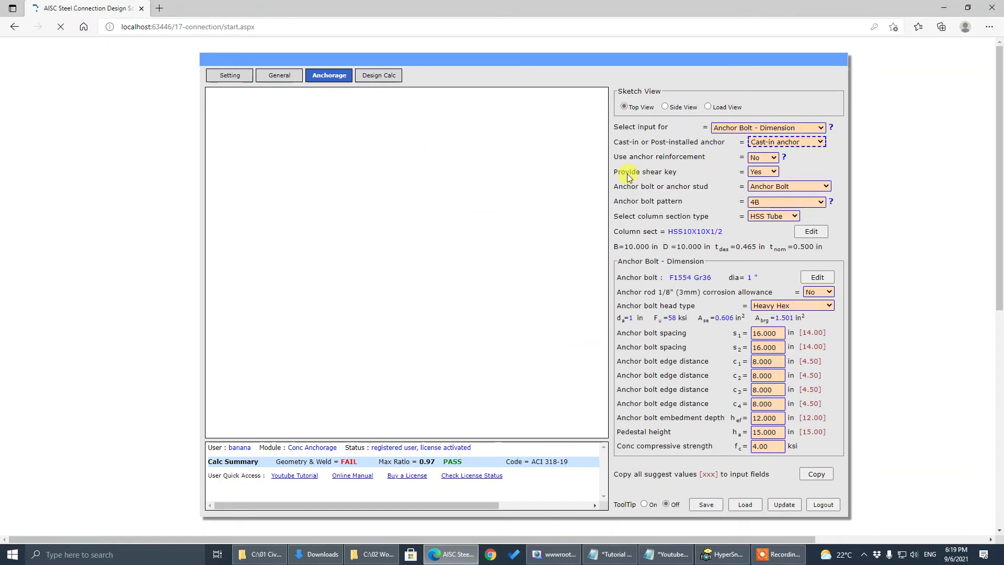
left_click(764, 172)
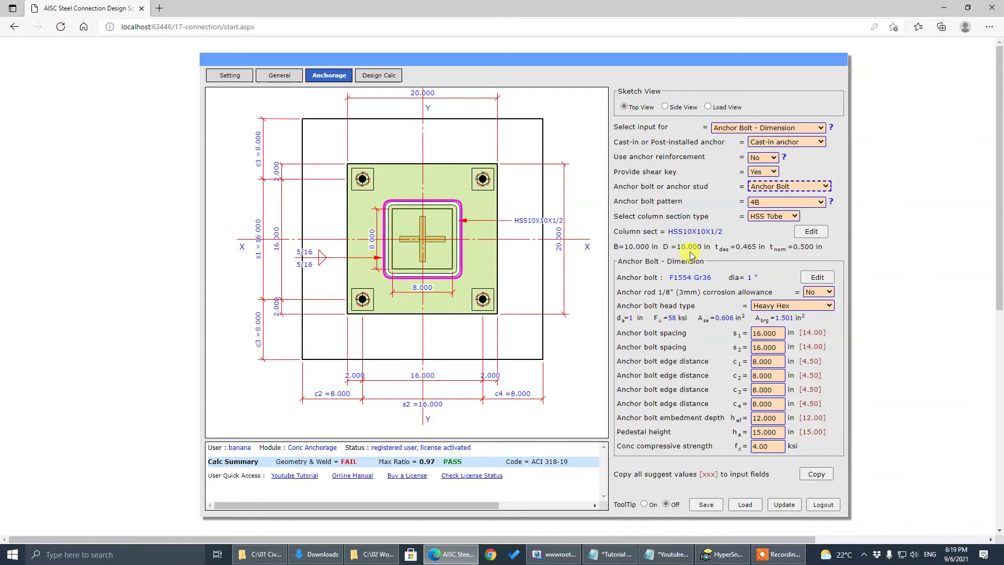
left_click(753, 128)
key("Tab")
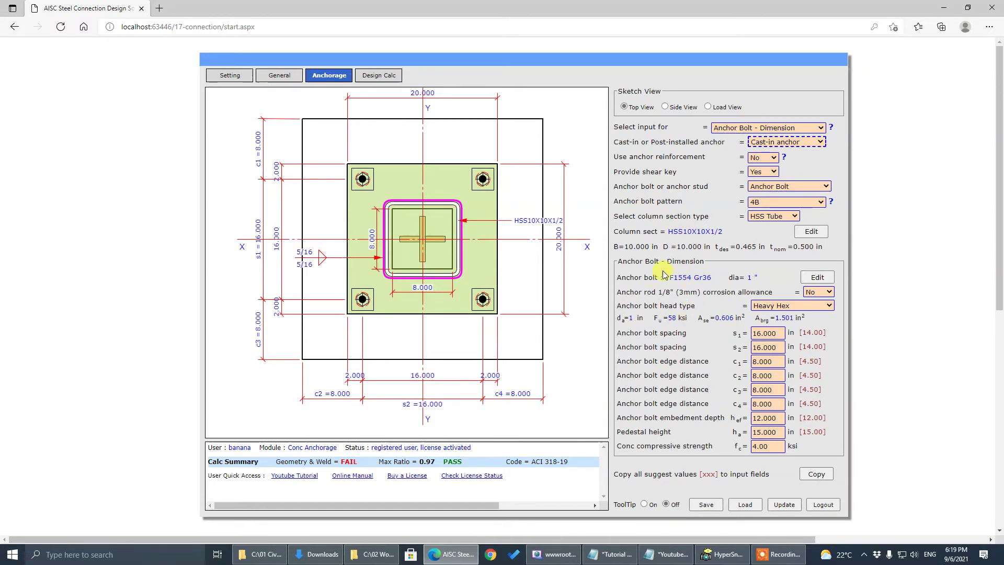
left_click(724, 130)
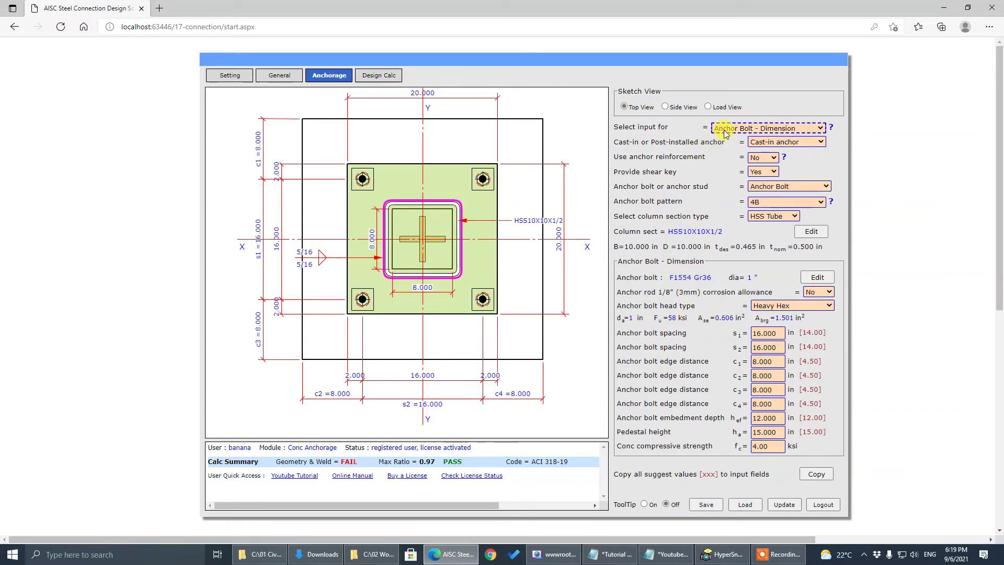
left_click(725, 131)
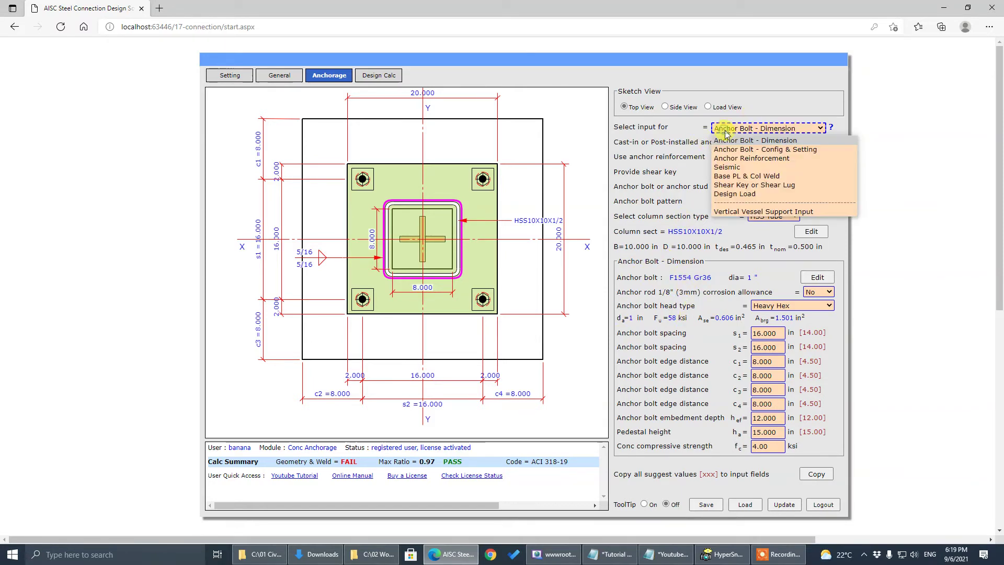
left_click(767, 186)
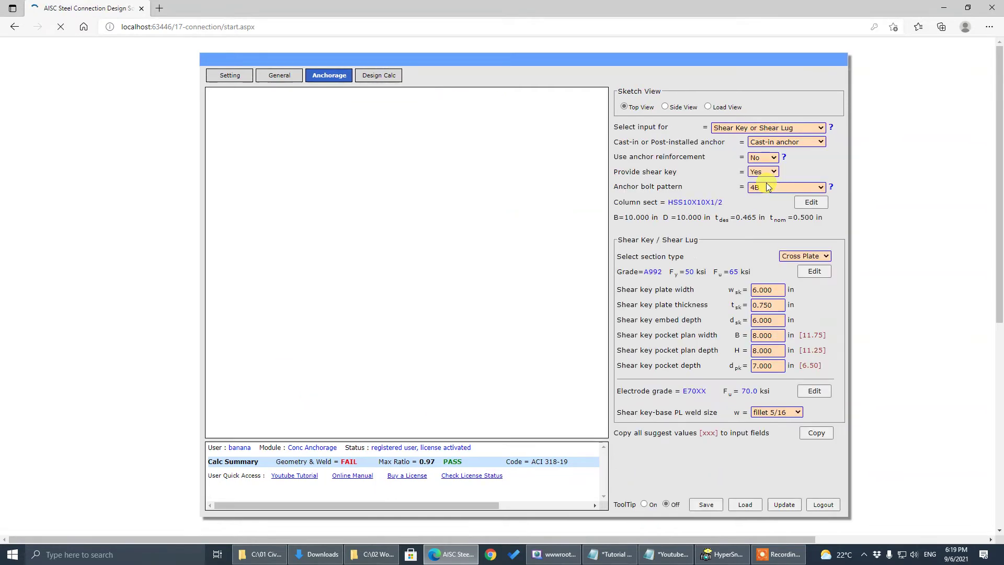
Review the section type options, keep Cross Plate, and show the side view.
left_click(805, 255)
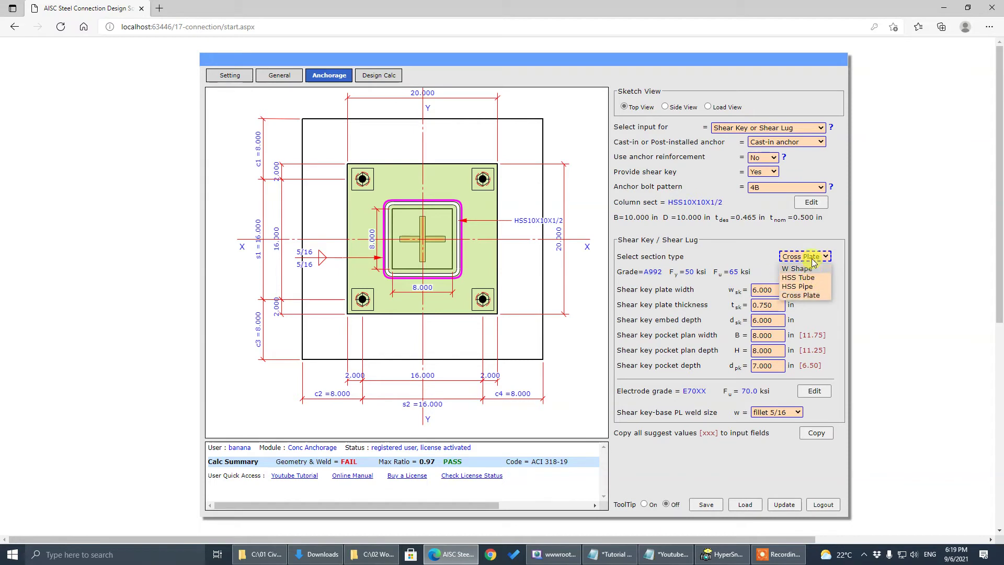
left_click(693, 259)
left_click(803, 258)
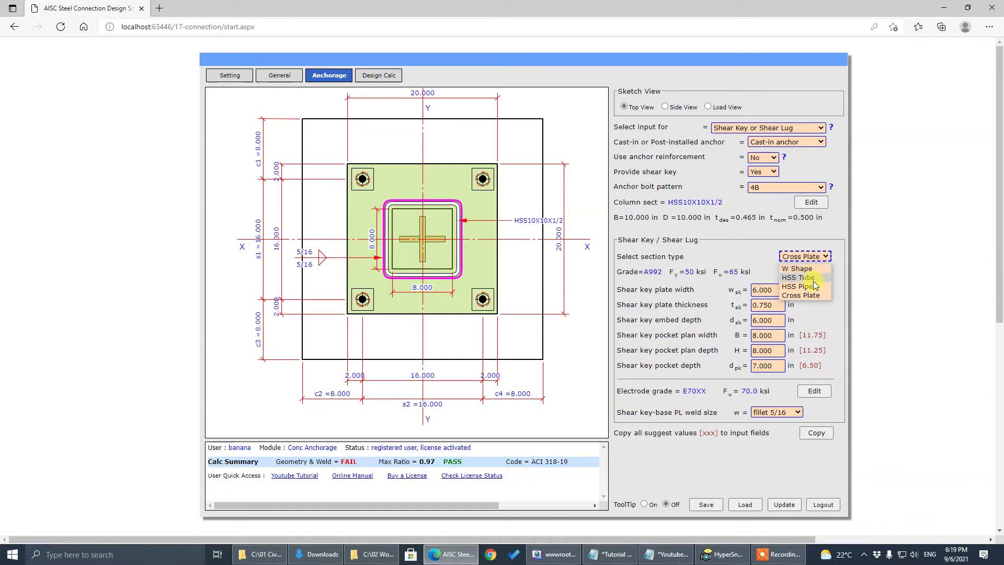
left_click(802, 296)
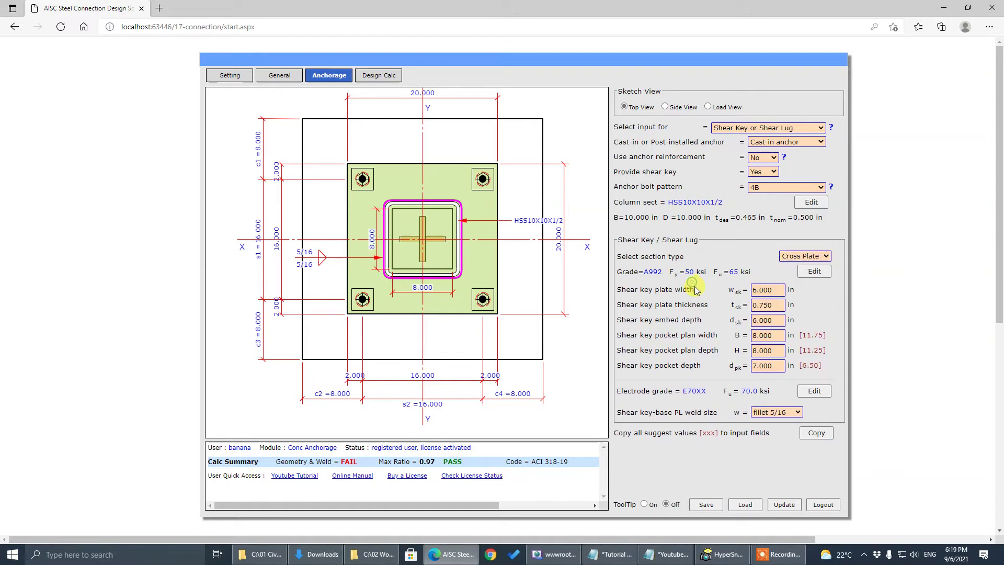
left_click(765, 290)
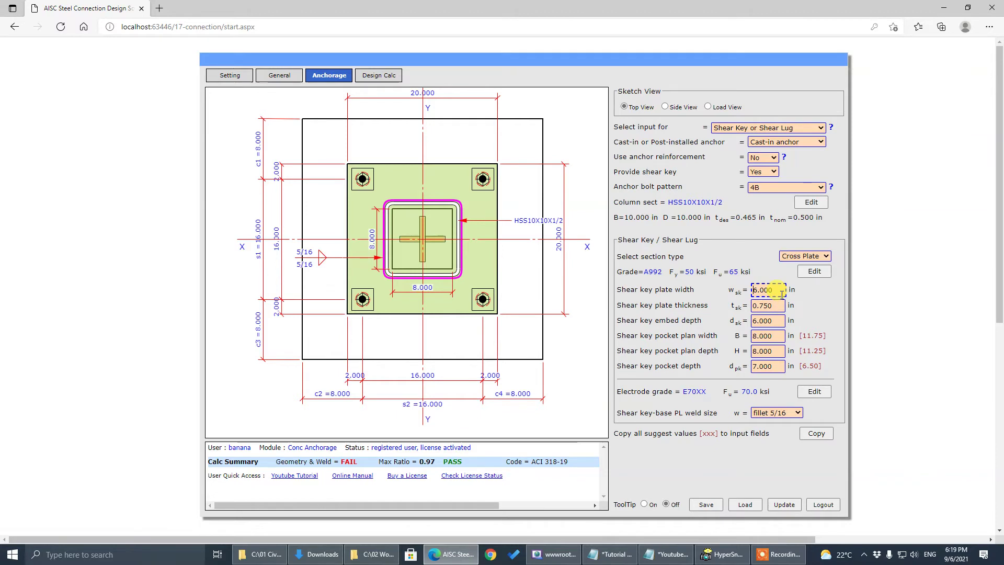
left_click(676, 107)
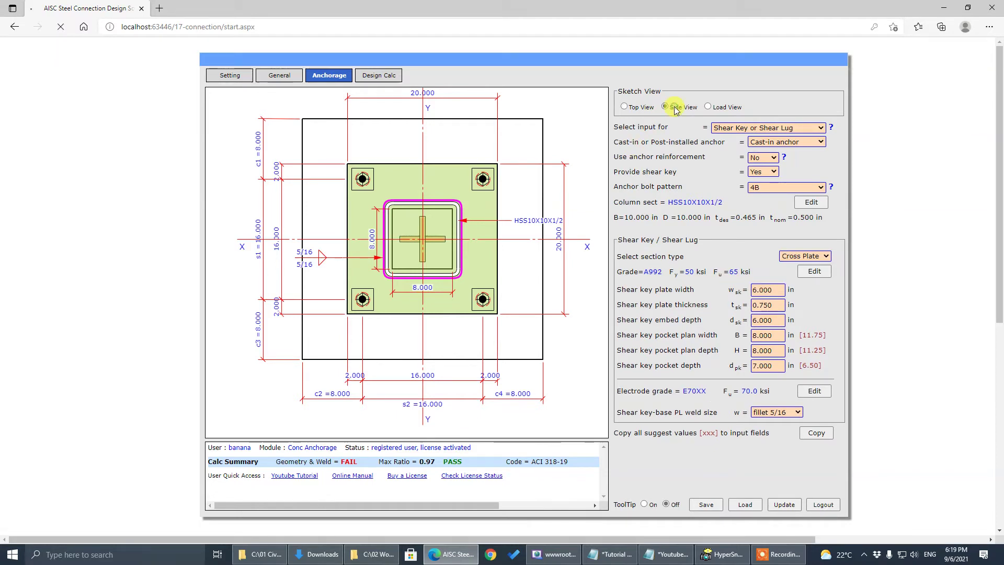
Check the cross plate width, thickness, embed depth, 8 by 8 pocket and 7.000 pocket depth.
left_click(759, 290)
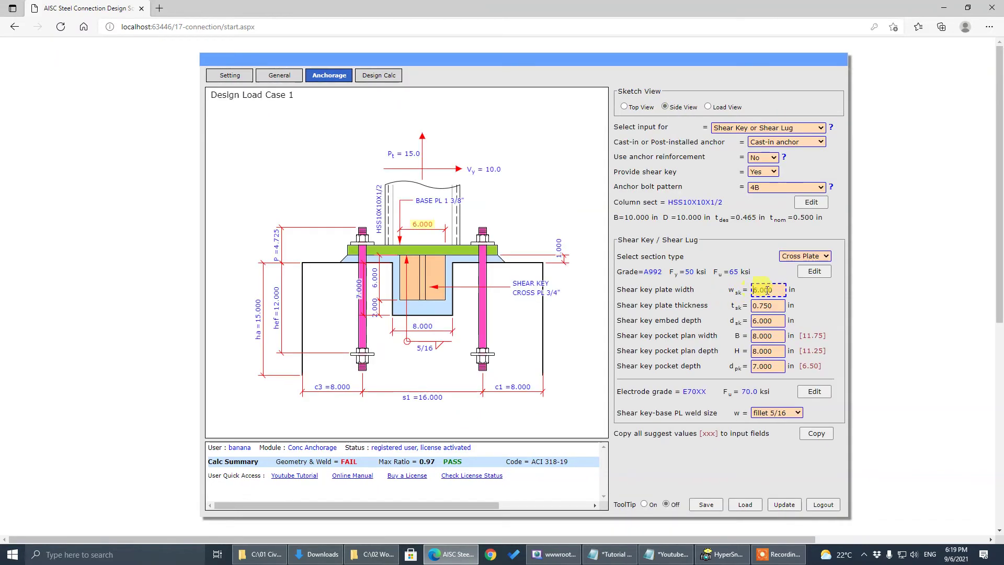
left_click(772, 305)
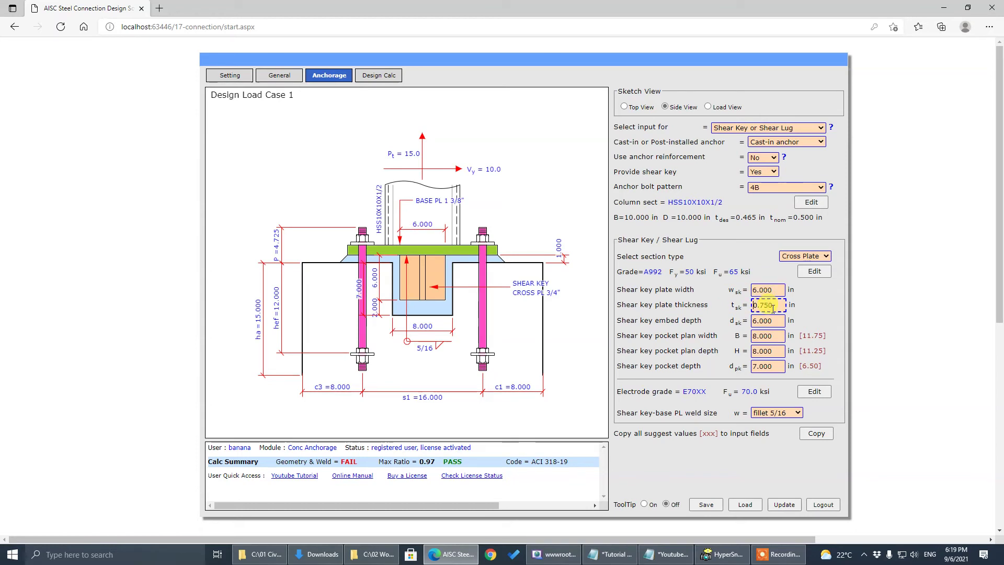
left_click(772, 321)
left_click(777, 336)
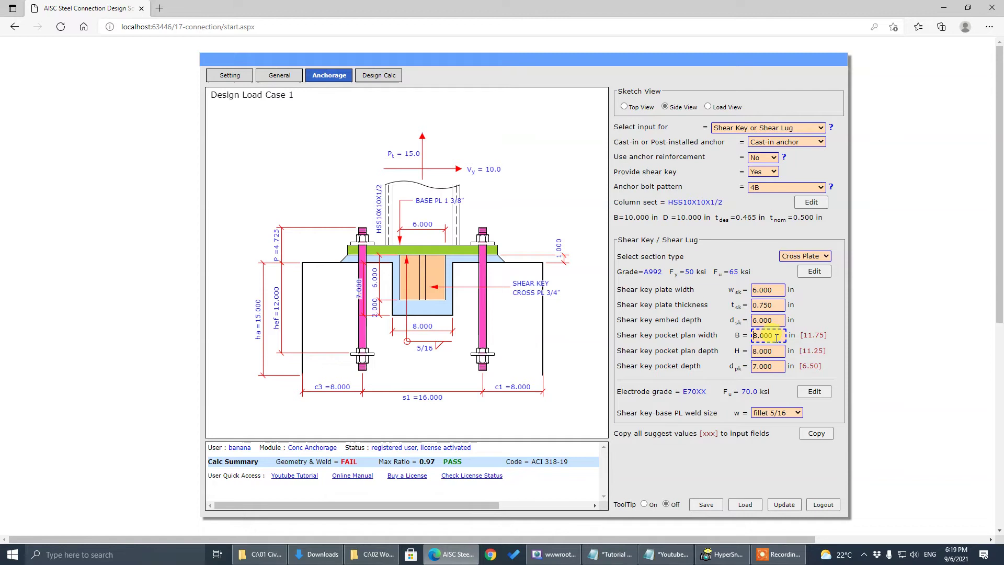
left_click(778, 351)
left_click(778, 336)
left_click(776, 350)
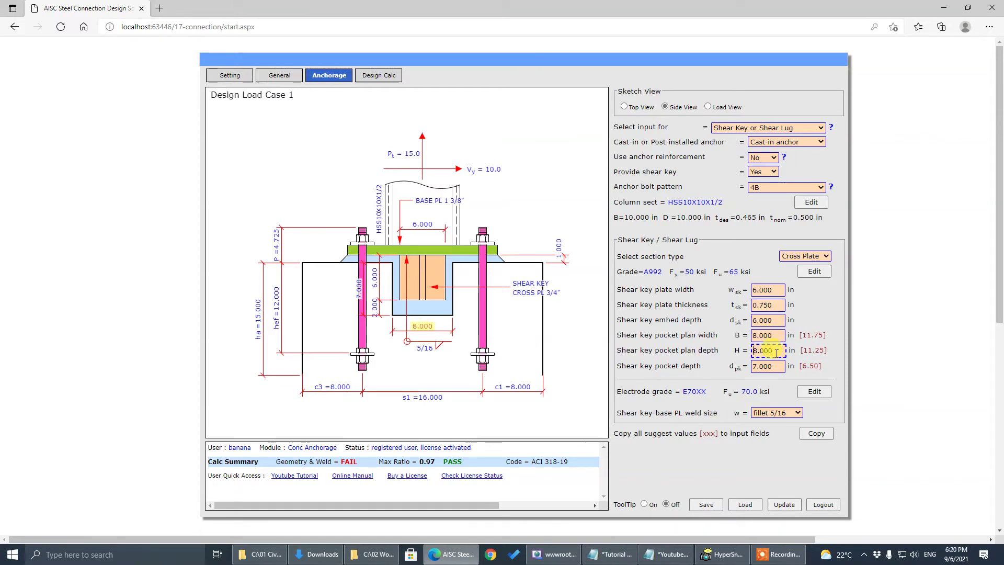
left_click(777, 366)
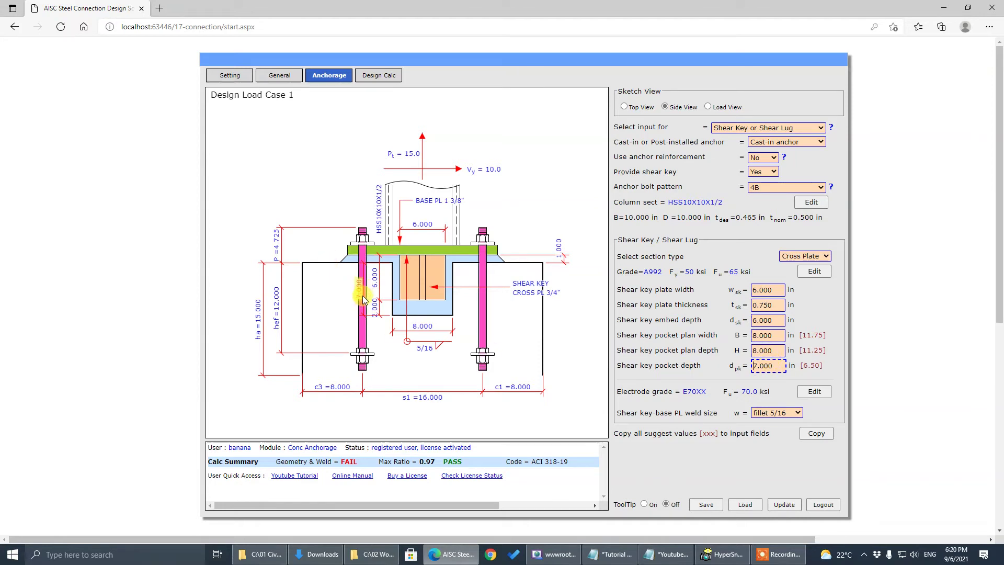
left_click(656, 368)
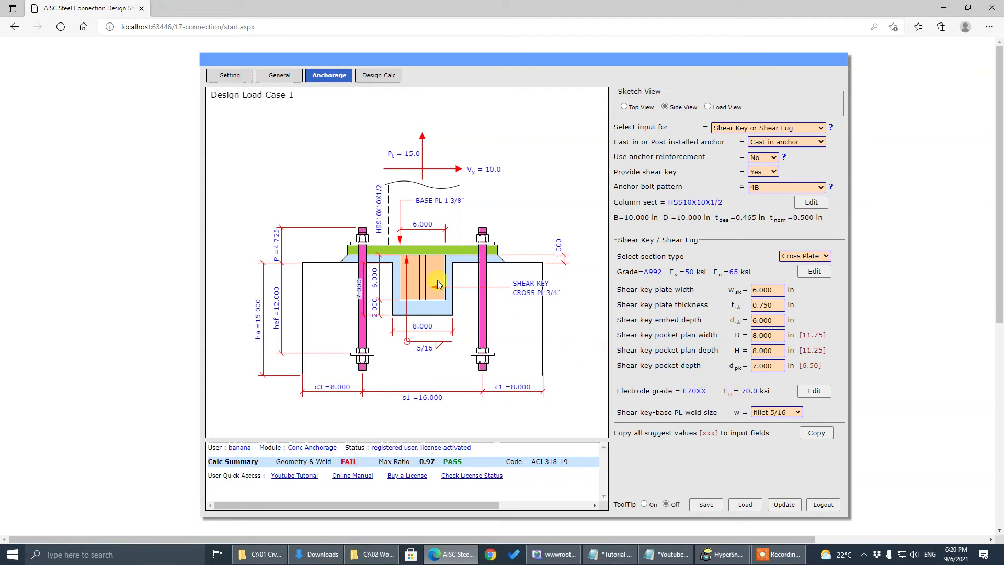
Change the shear key-to-base plate weld from 5/16 fillet to CJP weld.
left_click(773, 412)
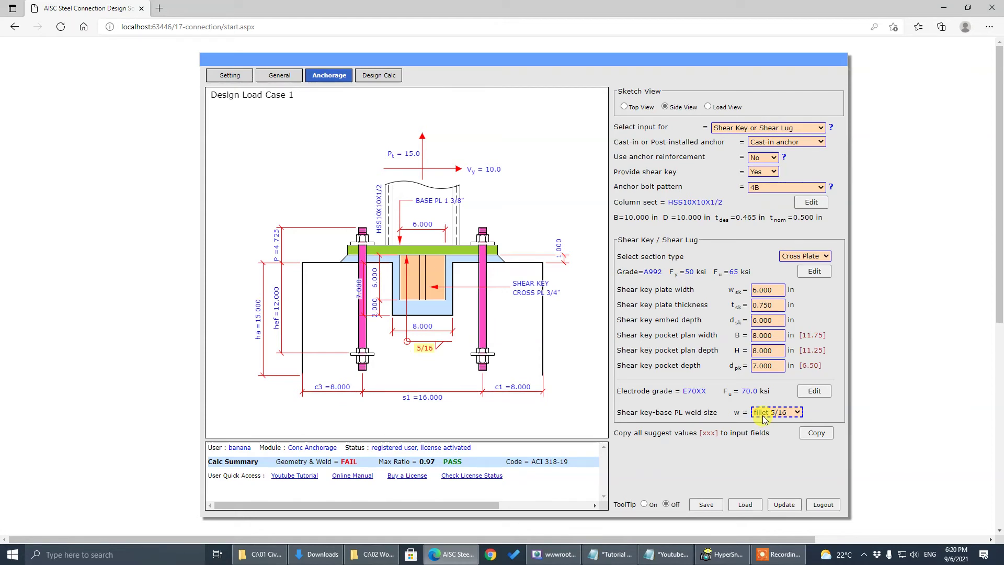
left_click(777, 413)
left_click(773, 422)
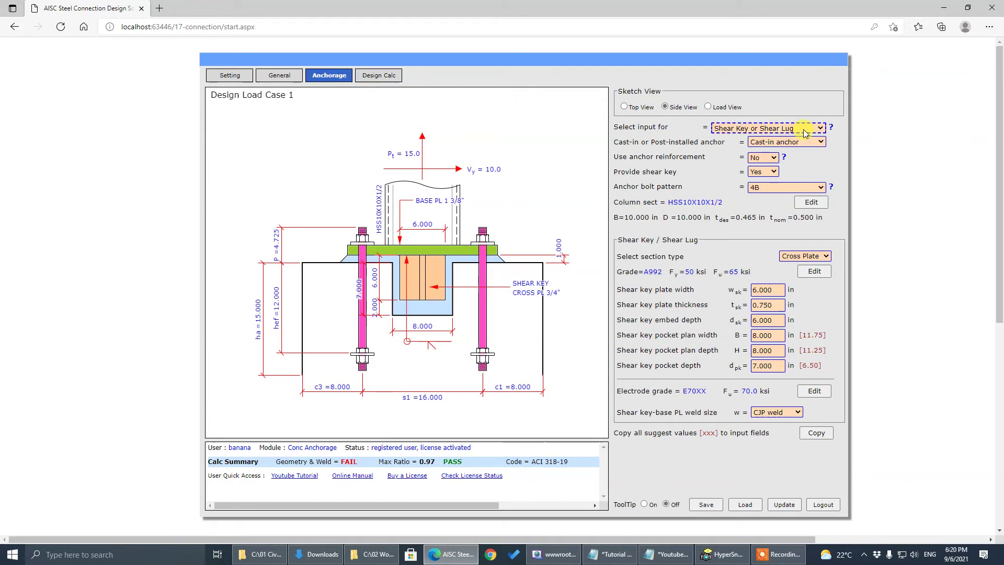
Check the Design Load shear in X, then bring up the Design Calc result summary.
left_click(767, 128)
left_click(800, 193)
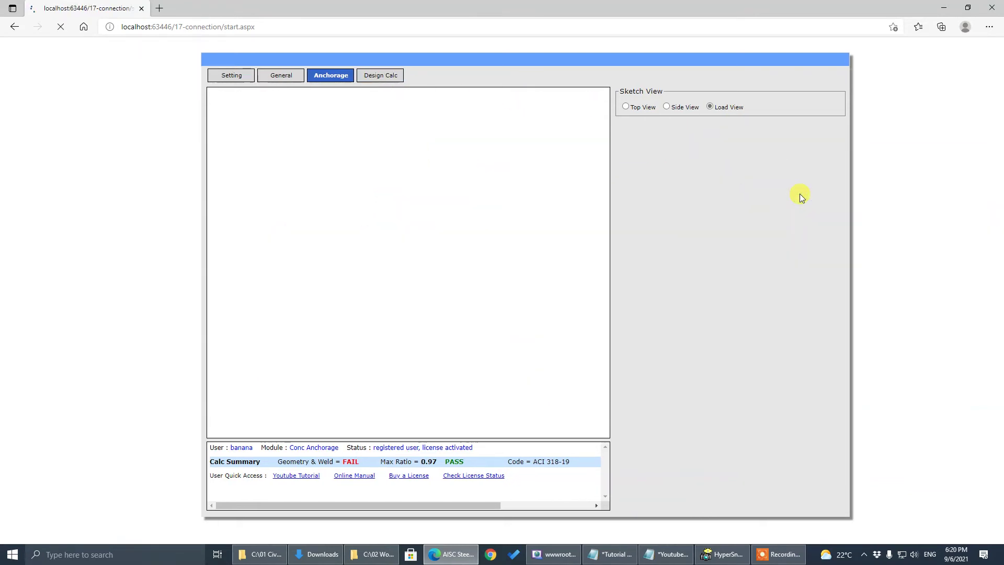
left_click(767, 302)
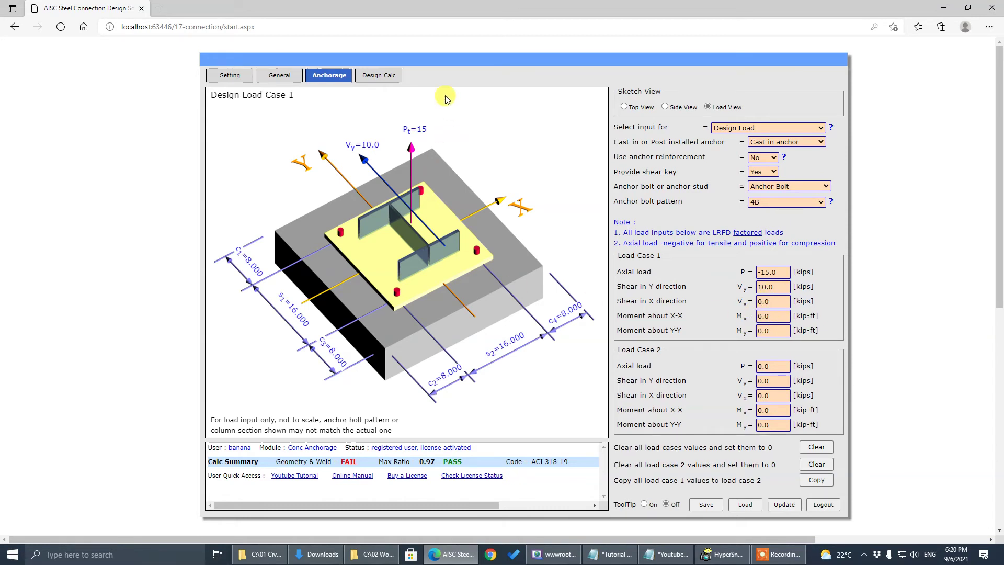
left_click(379, 76)
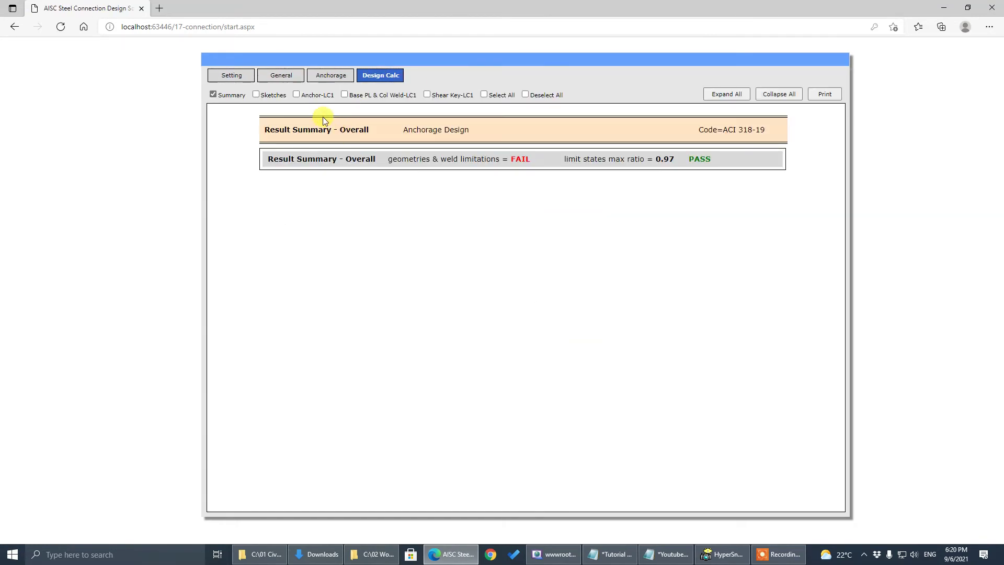
Uncheck Anchor-LC1, check Shear Key-LC1 and expand all calculation sections.
left_click(296, 95)
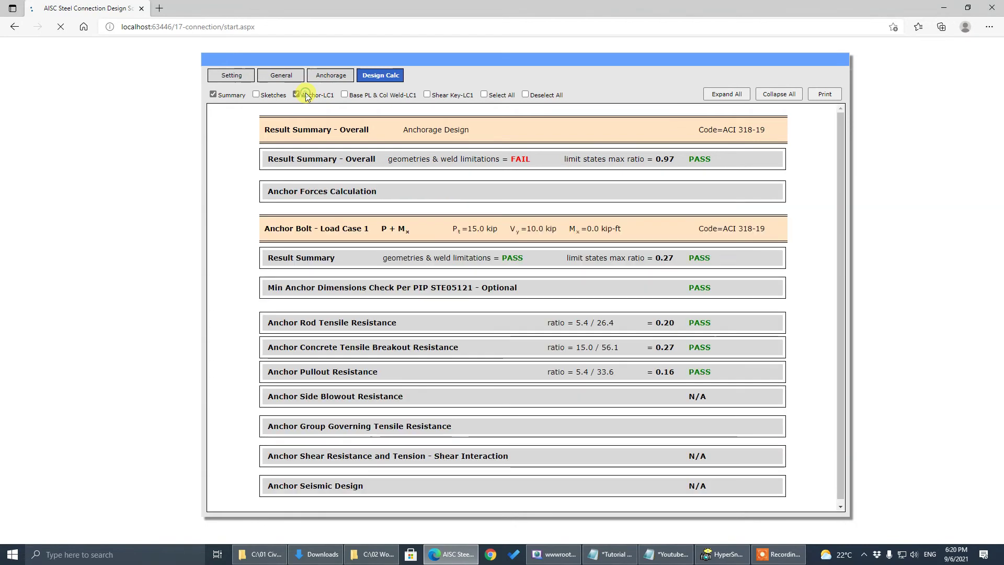
scroll(401, 227, "down", 2)
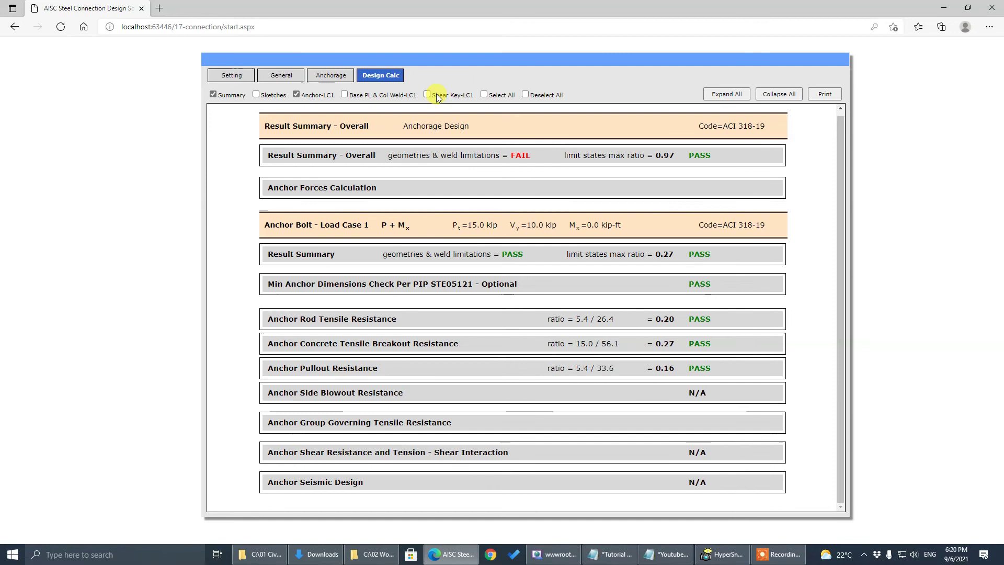
left_click(296, 95)
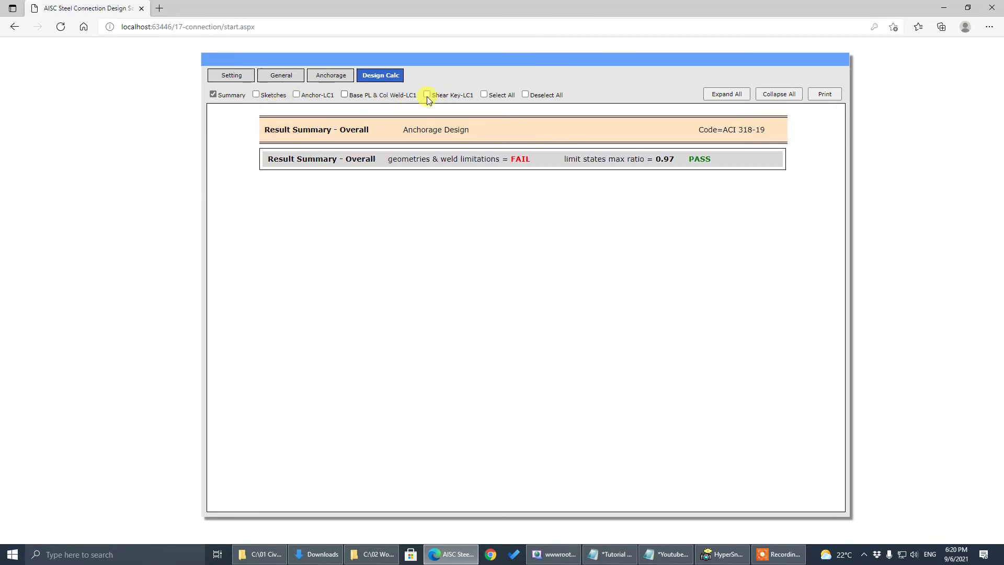
left_click(428, 95)
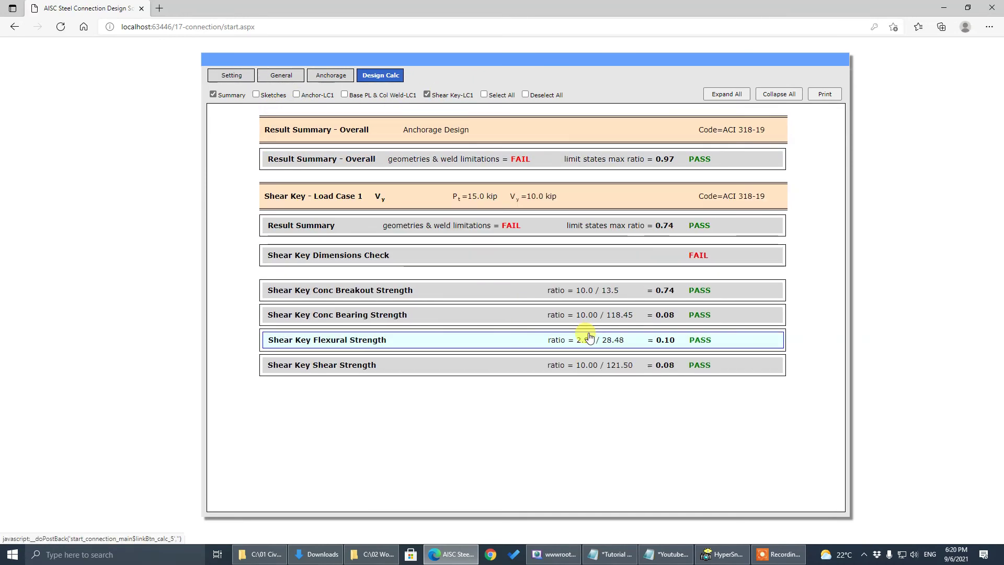
left_click(727, 94)
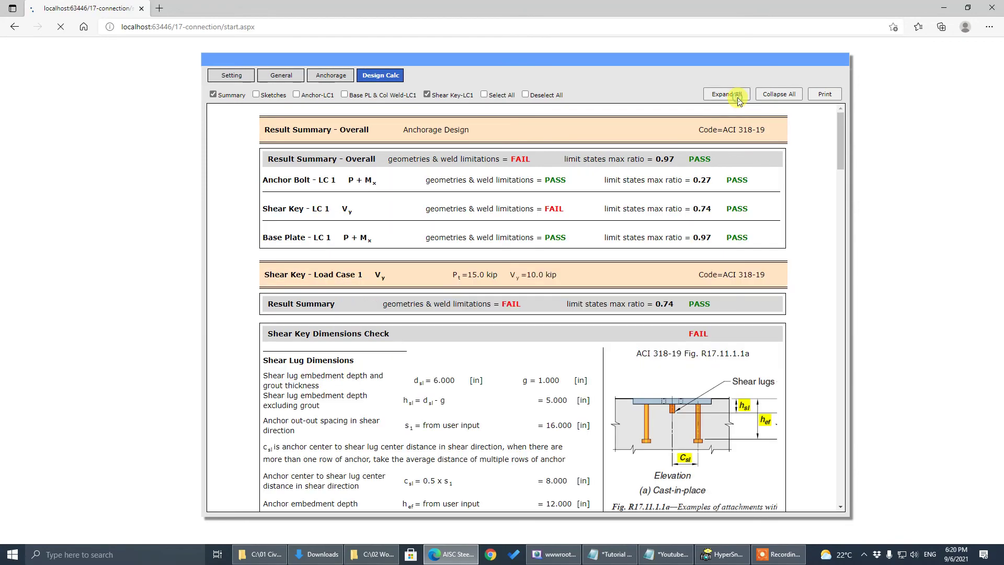
scroll(680, 254, "down", 8)
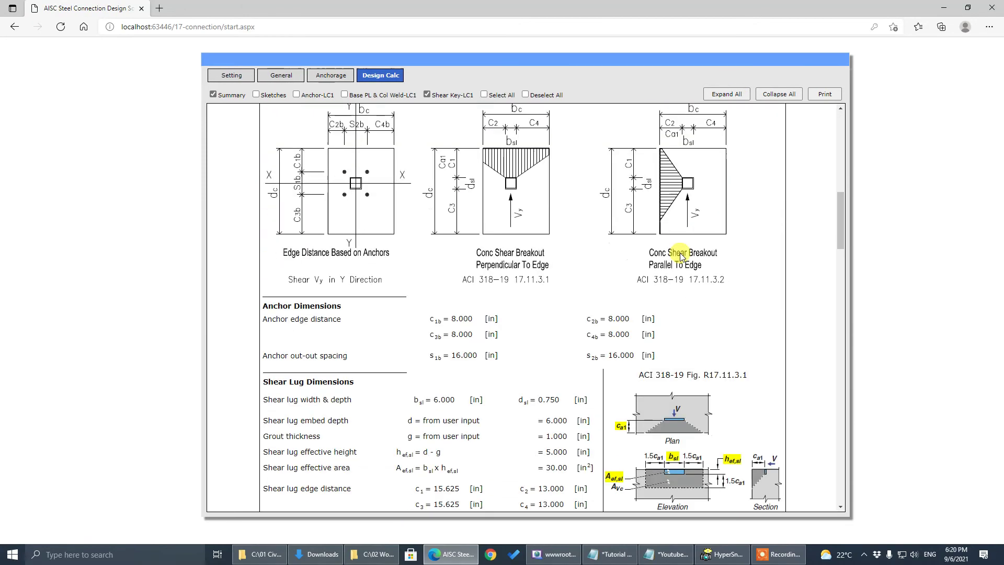
scroll(680, 254, "down", 5)
scroll(681, 253, "up", 10)
scroll(680, 253, "up", 3)
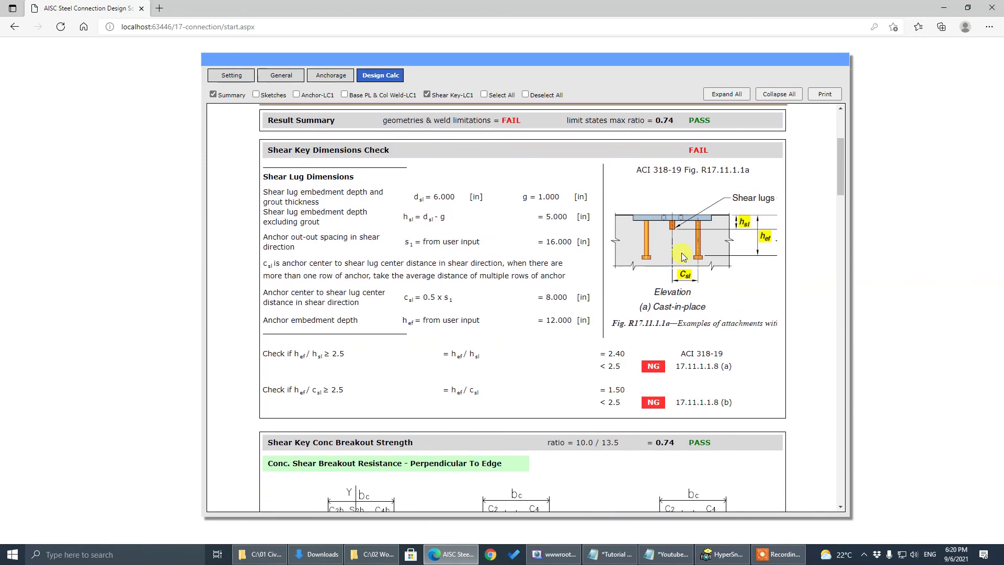
scroll(682, 252, "down", 4)
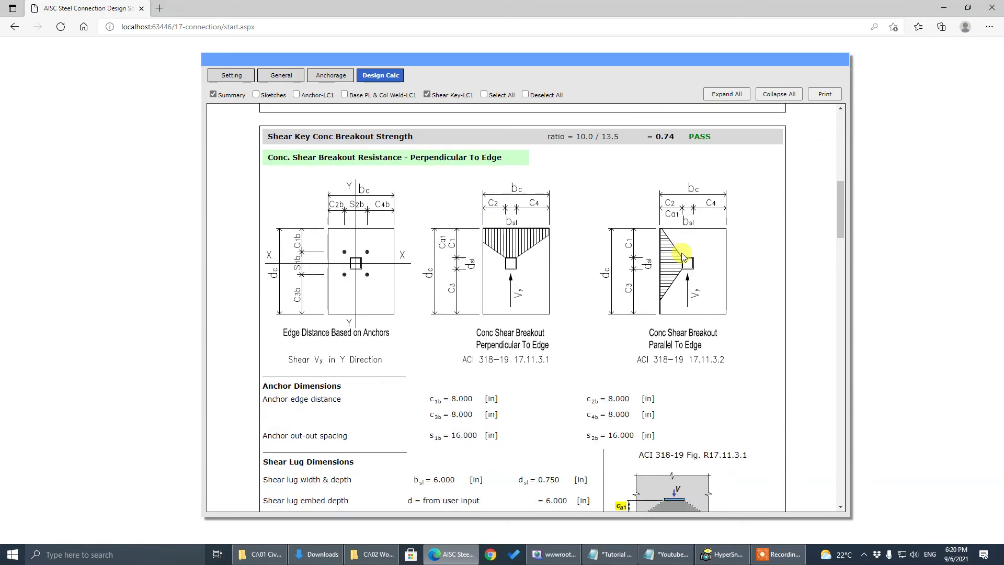
scroll(681, 252, "down", 6)
scroll(681, 252, "down", 5)
scroll(682, 253, "down", 3)
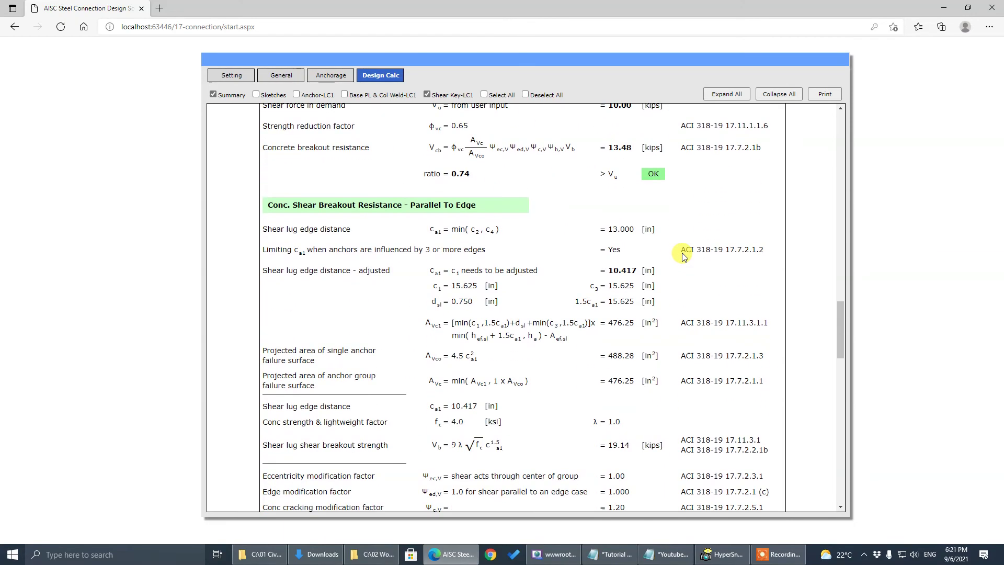
scroll(688, 253, "up", 3)
scroll(688, 253, "up", 8)
scroll(689, 252, "down", 5)
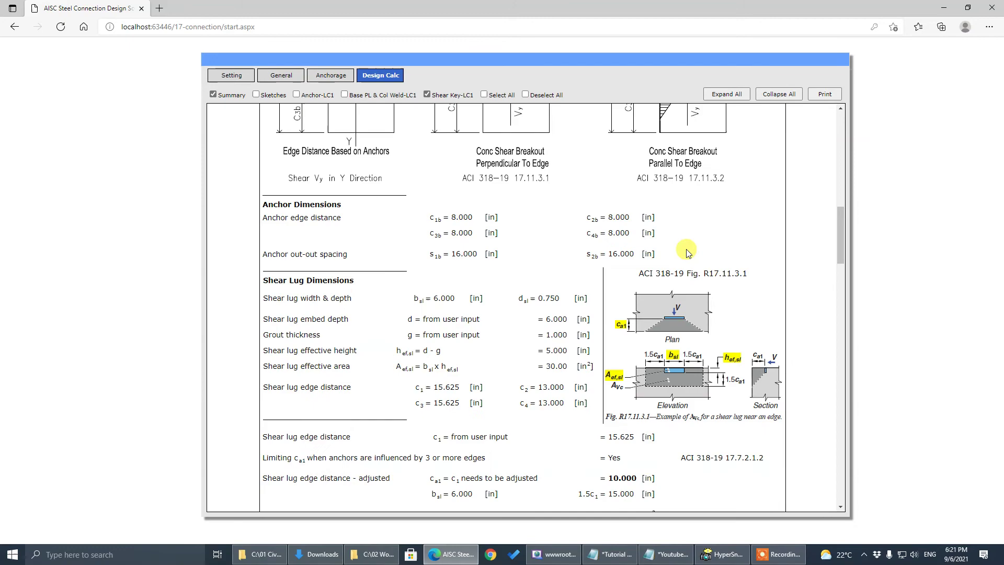
scroll(688, 253, "down", 4)
scroll(689, 253, "down", 3)
scroll(689, 253, "down", 6)
scroll(688, 253, "down", 2)
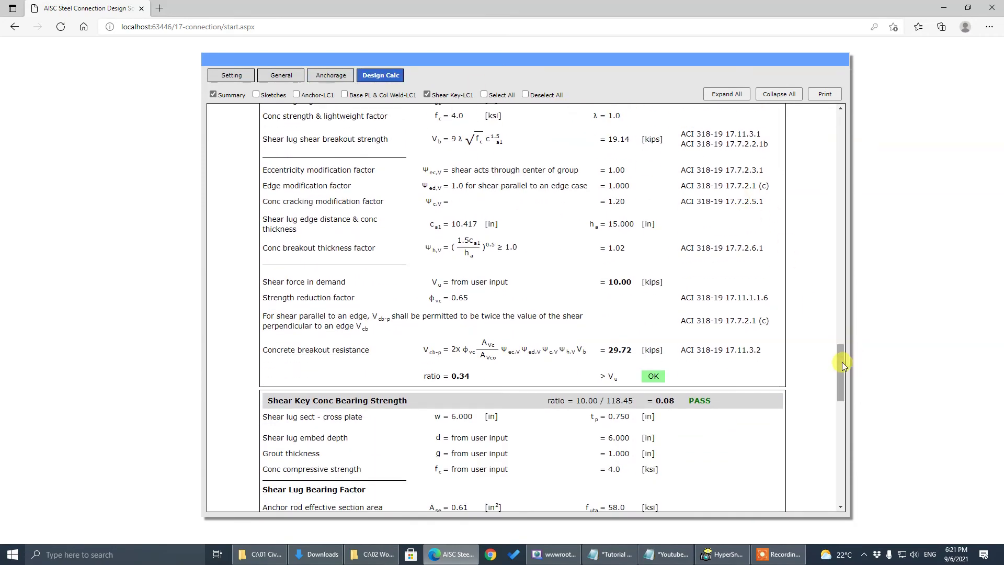
mouse_move(842, 362)
left_mouse_down()
mouse_move(821, 149)
mouse_move(841, 110)
left_mouse_up()
Collapse the calculation sections, include the connection sketches in the report, and return to the anchorage inputs.
left_click(779, 94)
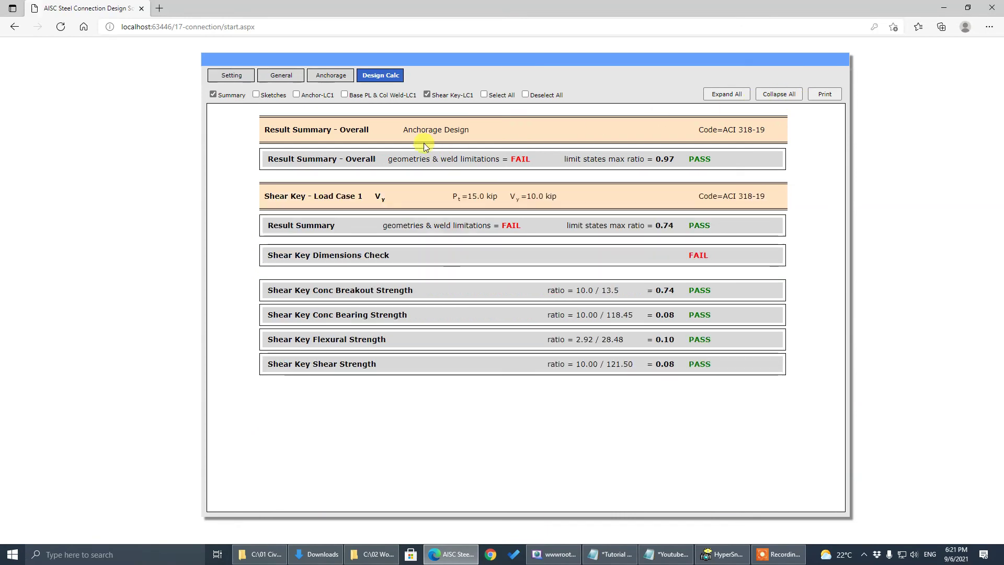
left_click(271, 95)
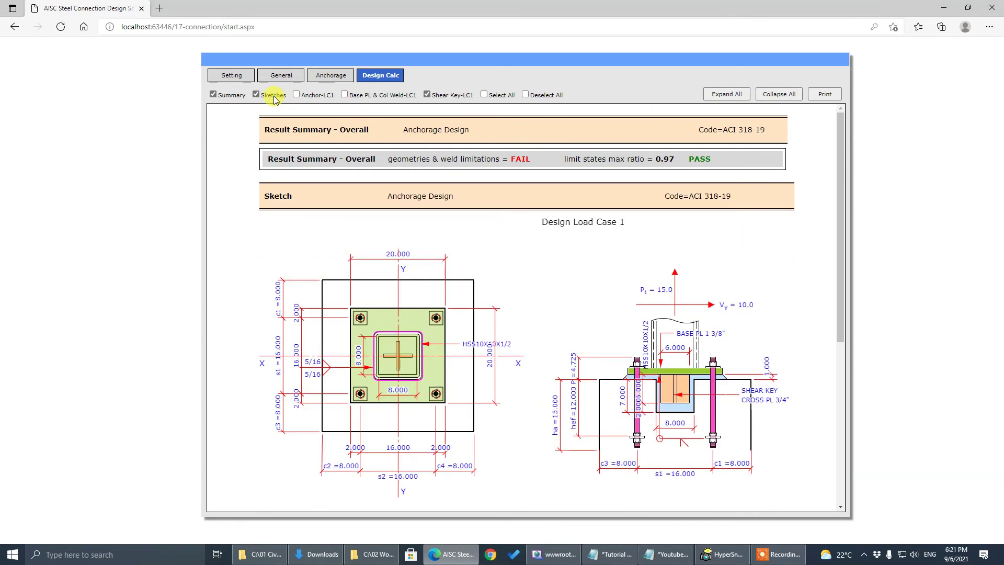
scroll(509, 312, "down", 1)
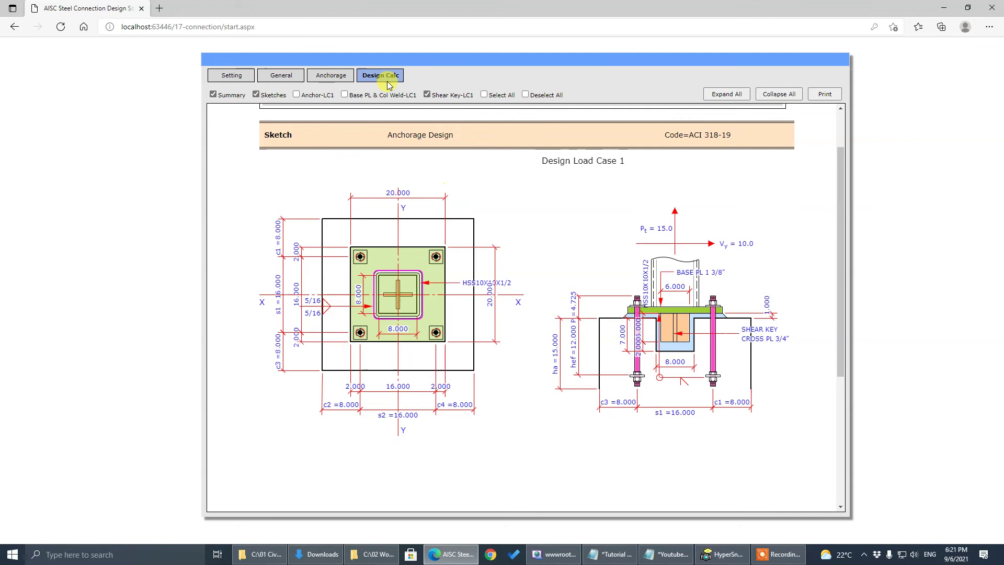
left_click(330, 75)
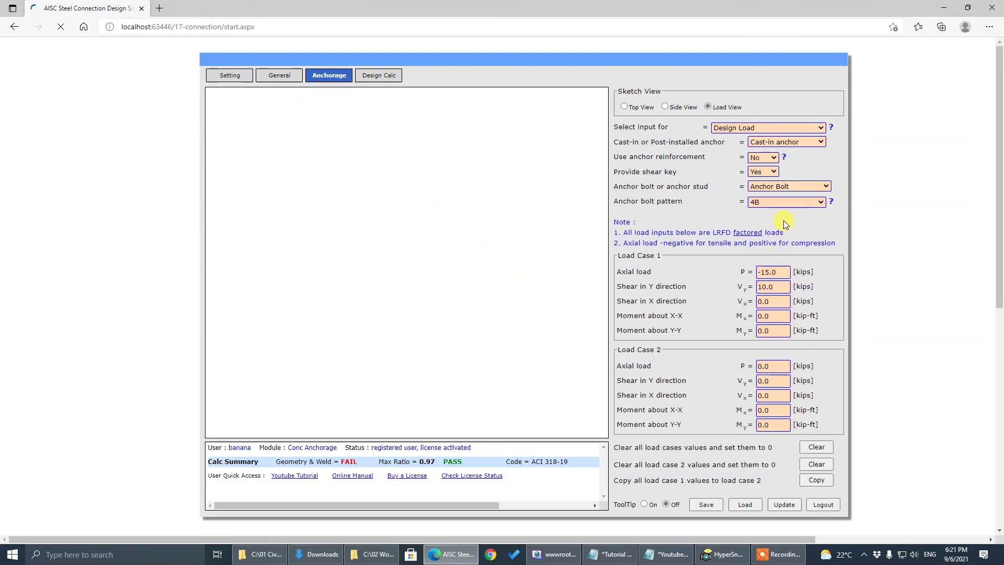
Under Anchor Bolt - Dimension inputs, change the column section to HSS12X12X1/2, giving max ratio 0.80.
left_click(767, 127)
left_click(795, 141)
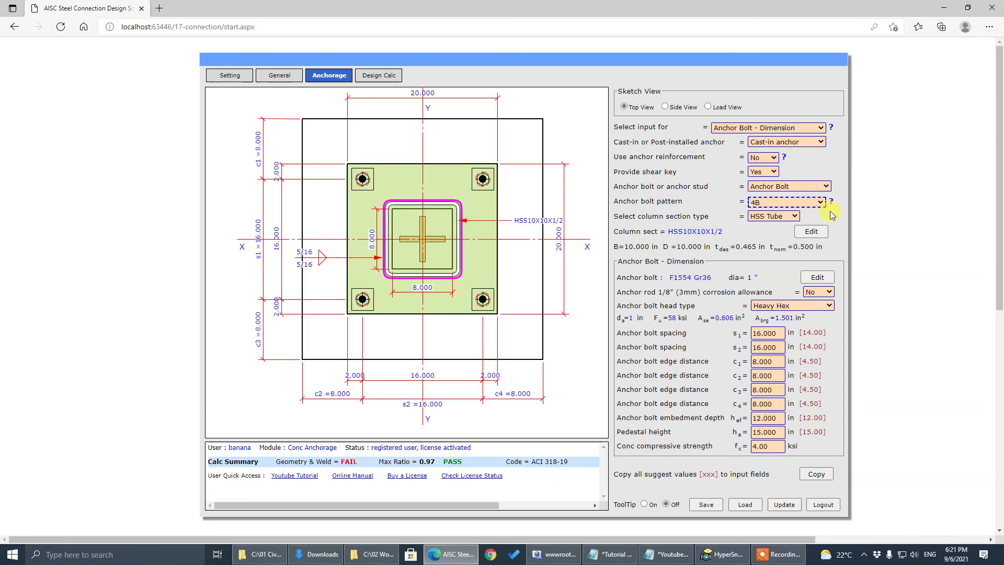
left_click(811, 230)
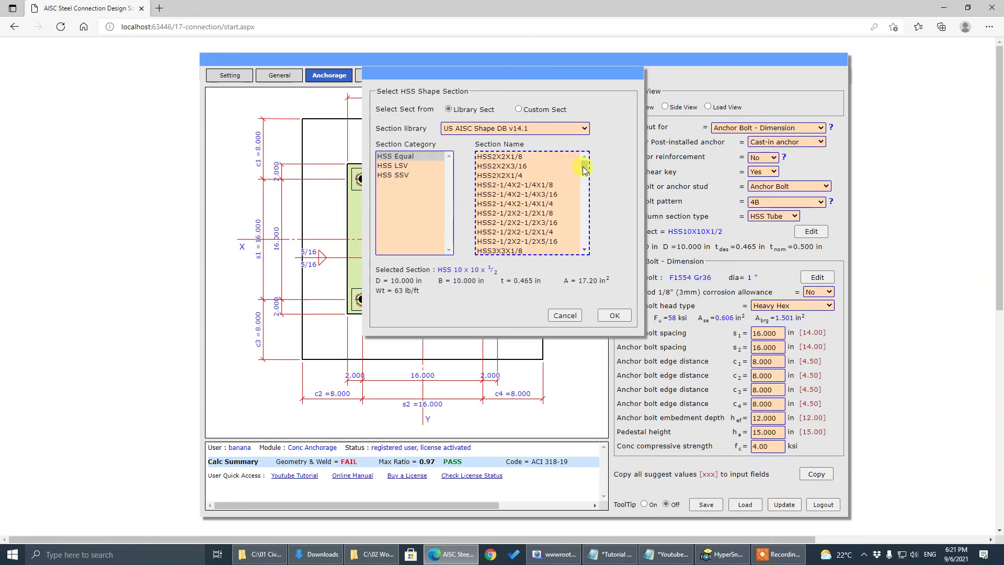
left_click_drag(587, 169, 580, 235)
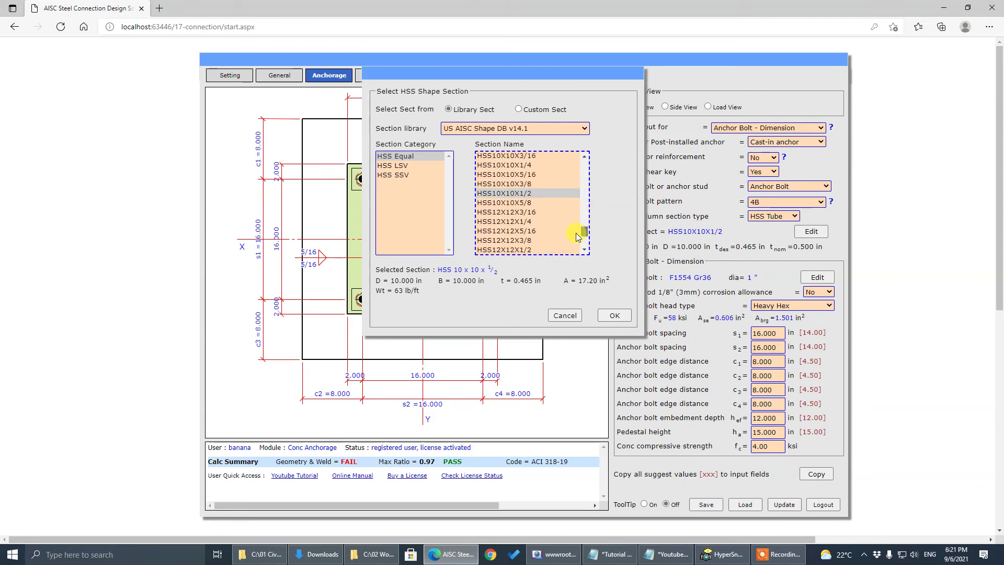
left_click(519, 252)
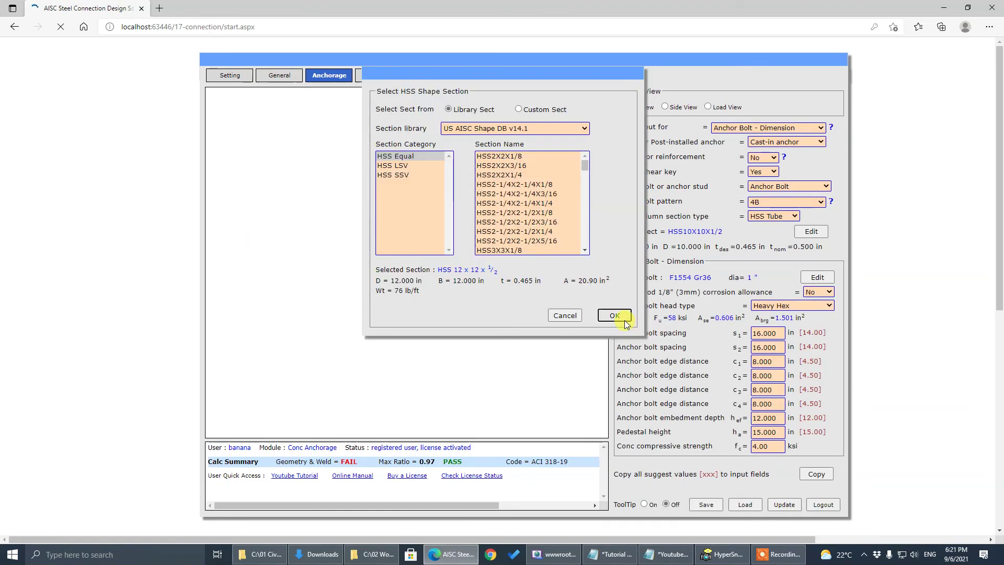
left_click(617, 316)
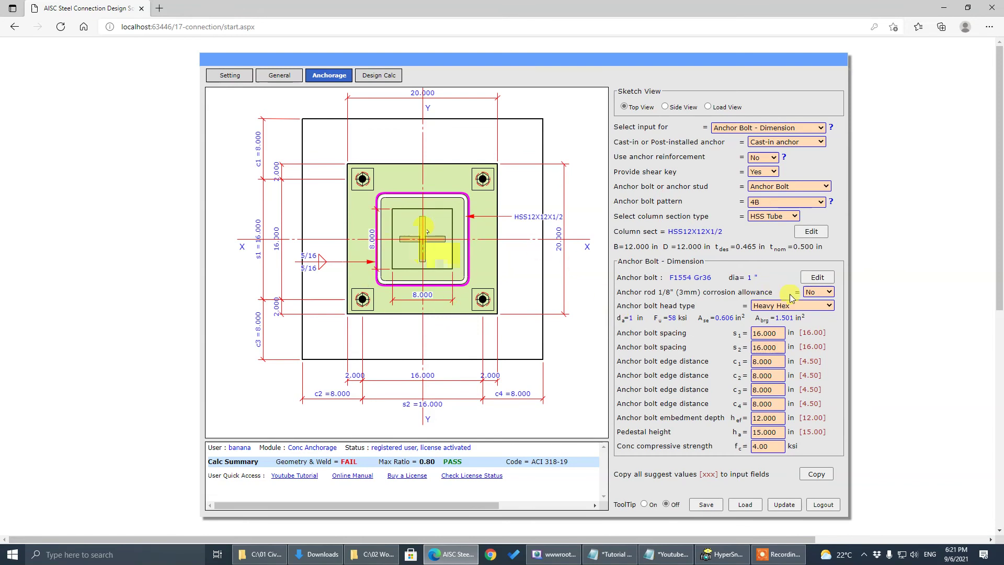
left_click(808, 306)
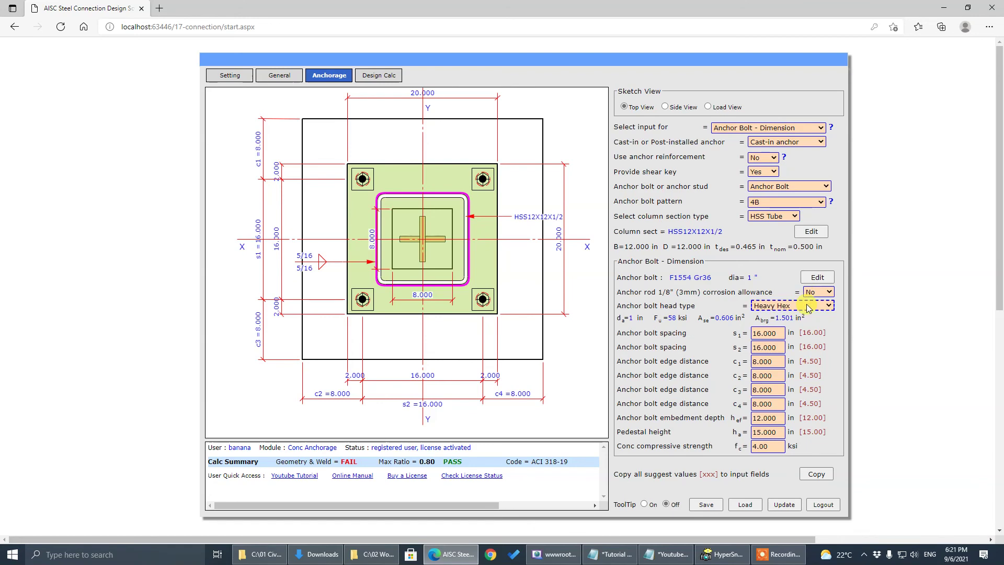
Make the shear key an HSS pipe section and view it in the side elevation sketch.
left_click(768, 127)
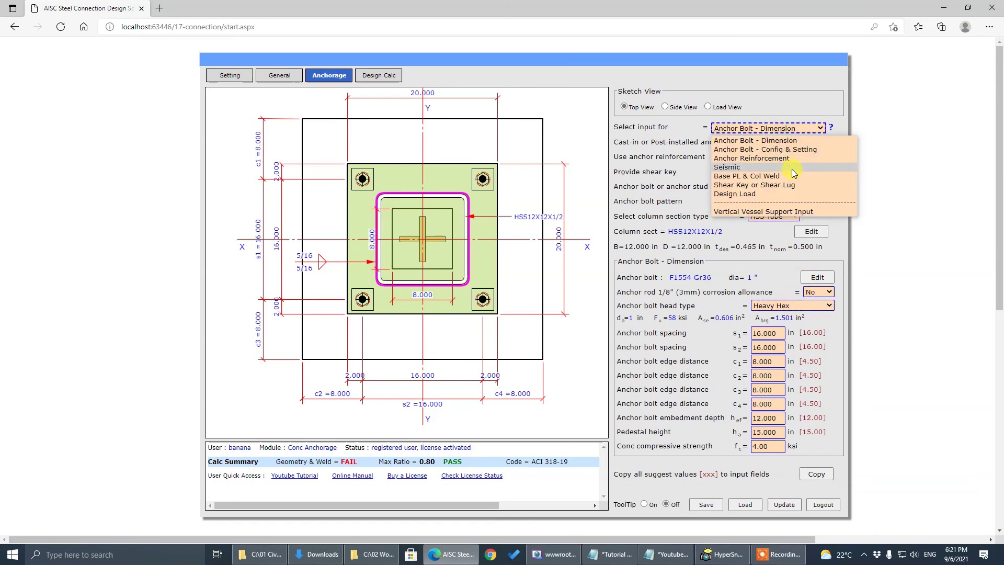
left_click(753, 184)
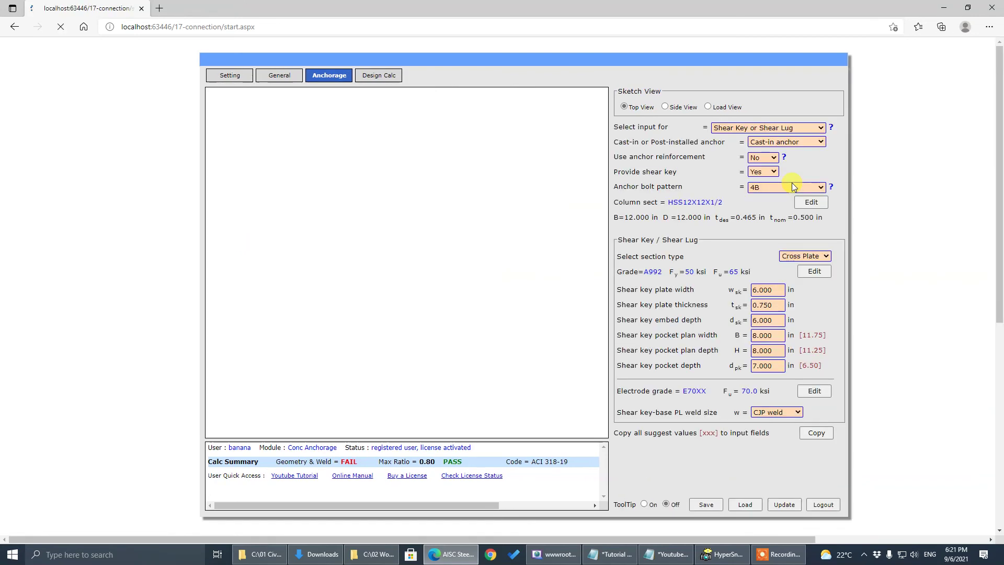
left_click(804, 256)
left_click(798, 286)
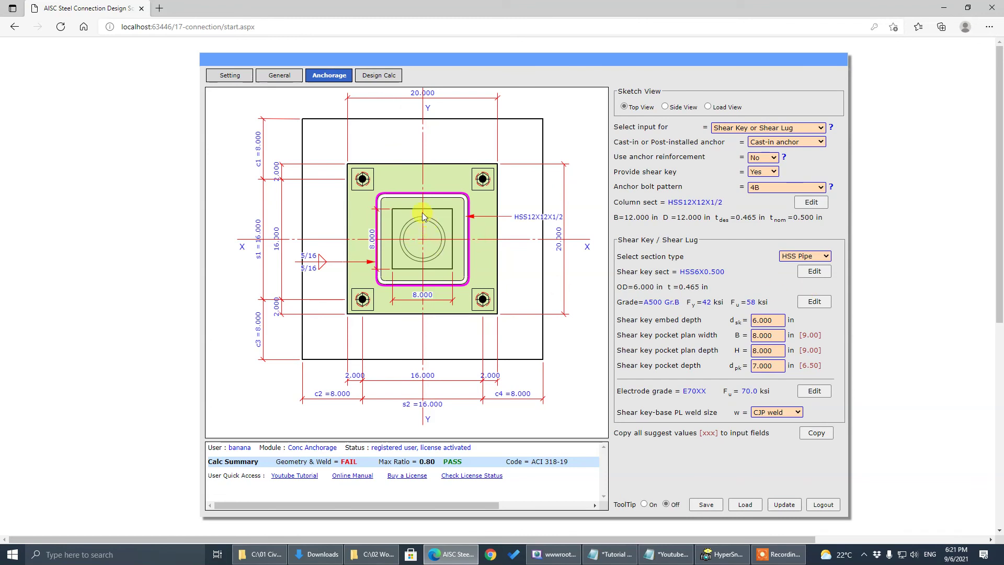
left_click(666, 107)
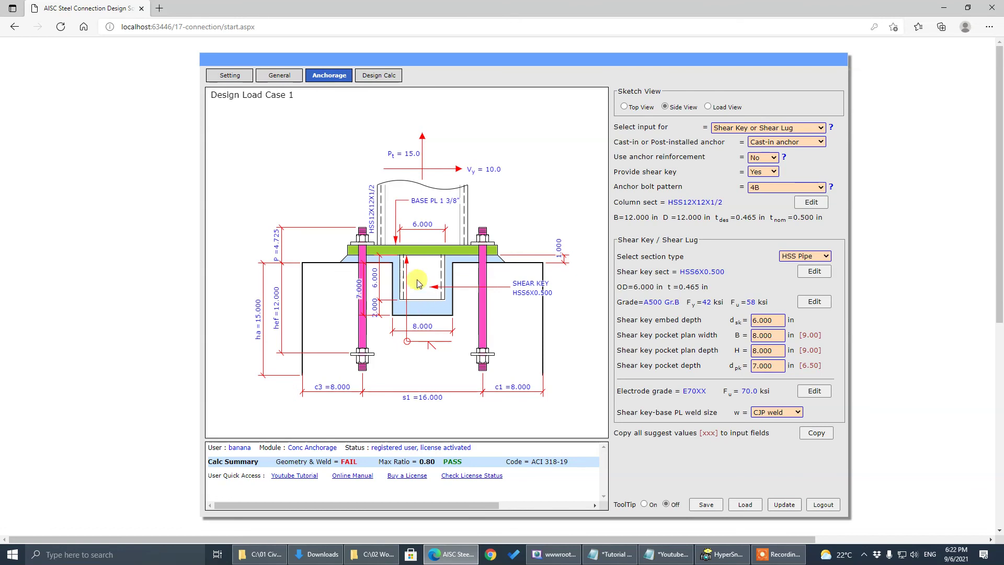
Check the 8 by 8 in pocket dimensions, then return to the Anchor Bolt - Dimension inputs.
left_click(764, 351)
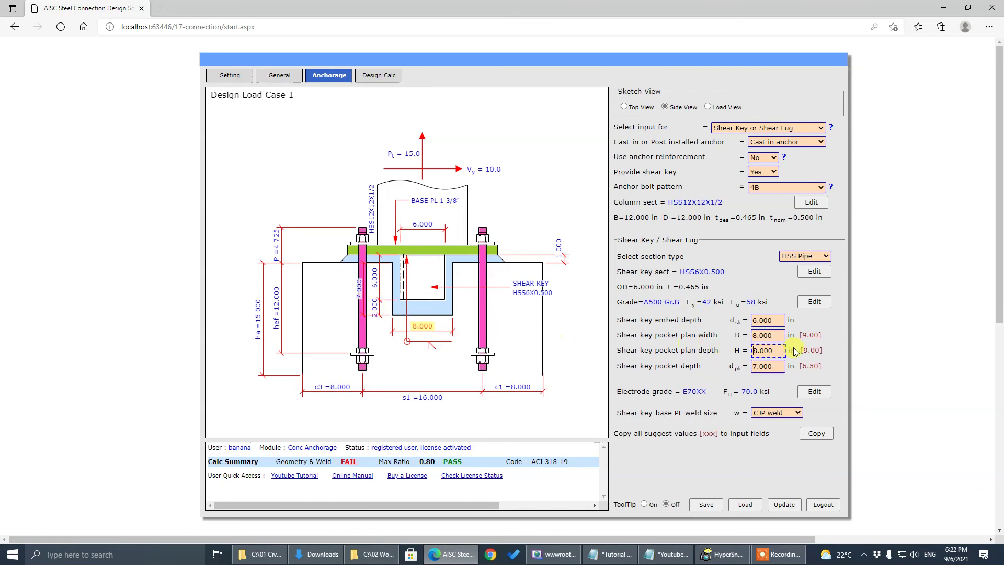
left_click(773, 412)
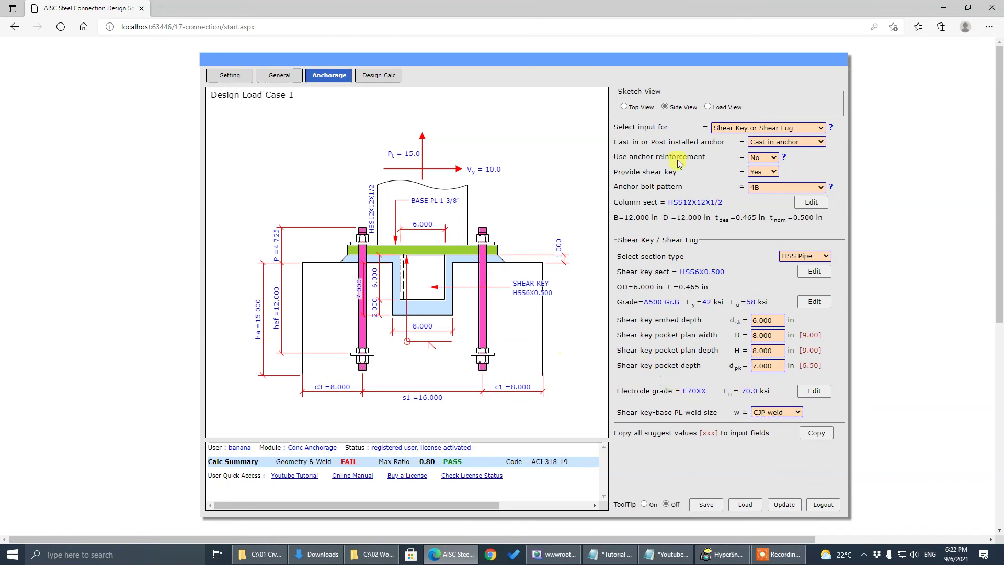
left_click(753, 128)
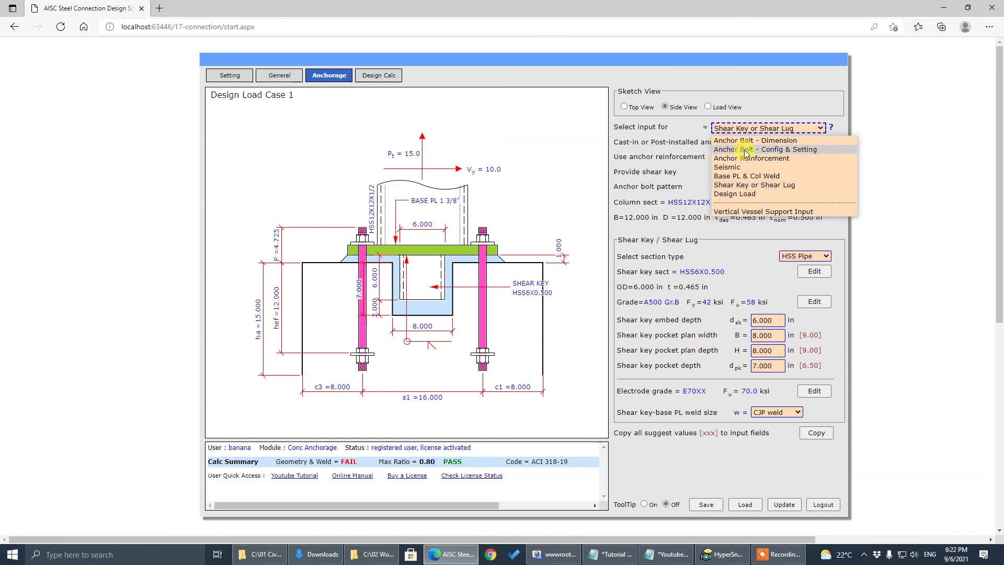
left_click(755, 141)
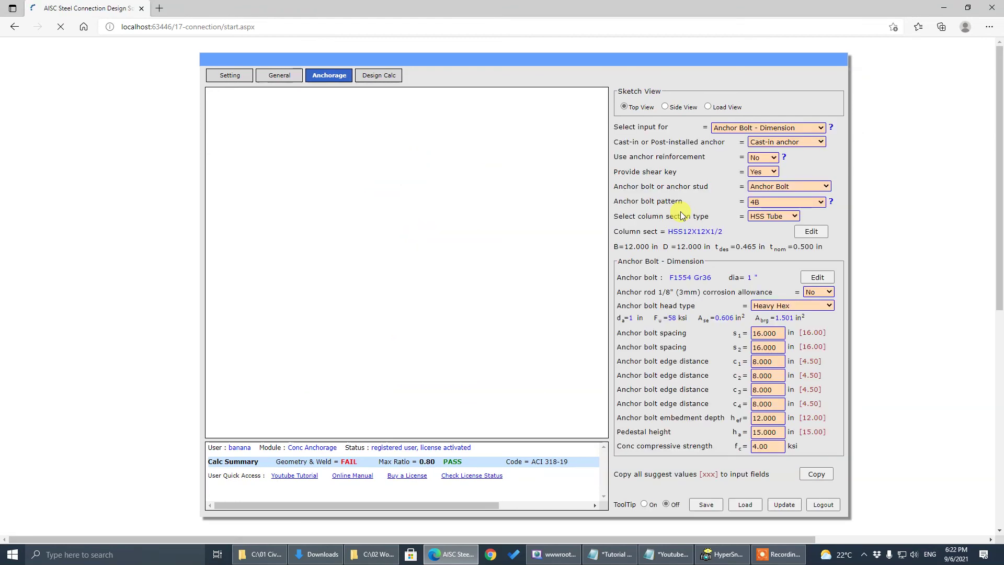